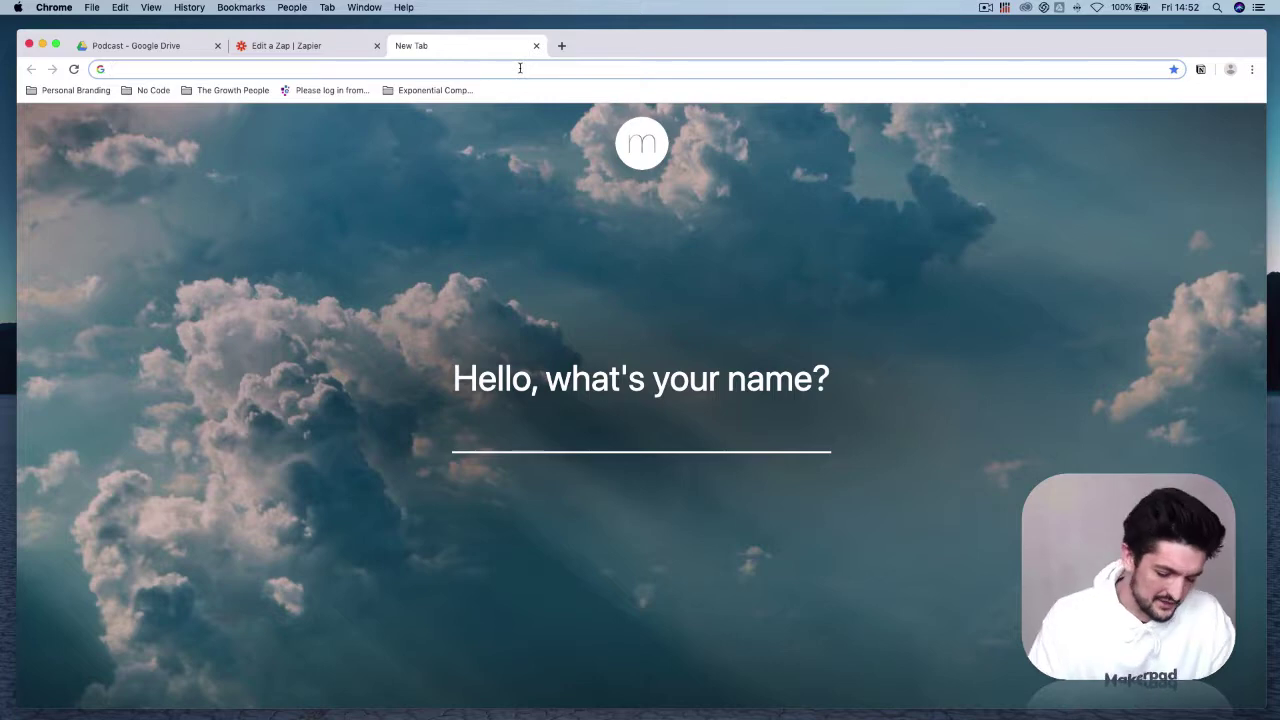
Step: Load the Zapier site in Chrome and start a new zap with Make a Zap!
{"action": "type", "text": "zapier"}
{"action": "key", "text": "Return"}
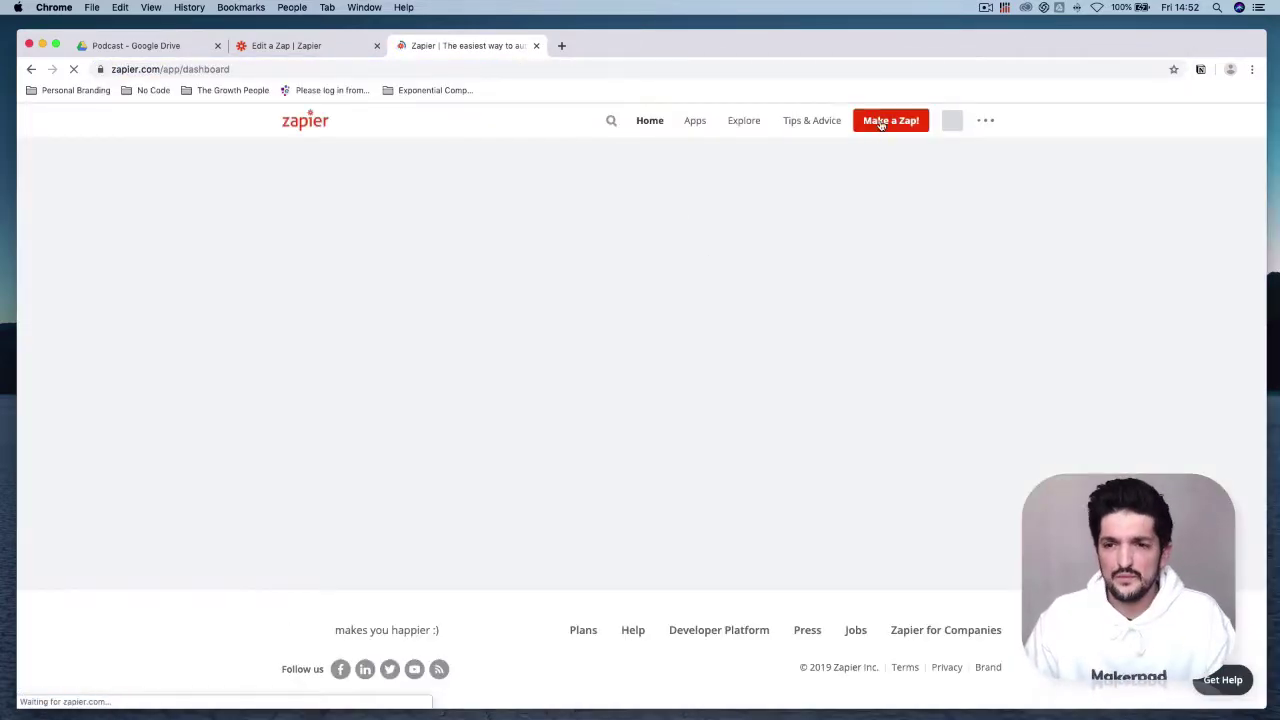
{"action": "left_click", "coordinate": [881, 124]}
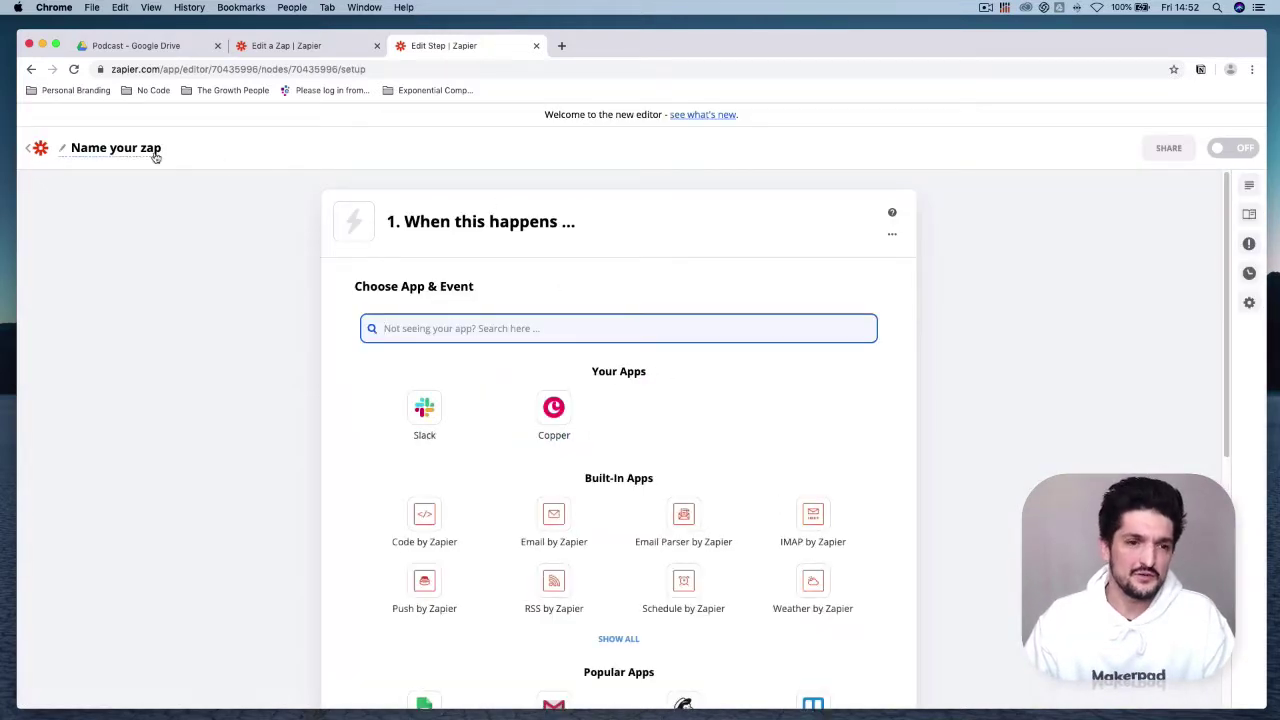
Step: Name the zap 'Descript to Google Drive'
{"action": "left_click", "coordinate": [125, 150]}
{"action": "type", "text": "Descript to Google"}
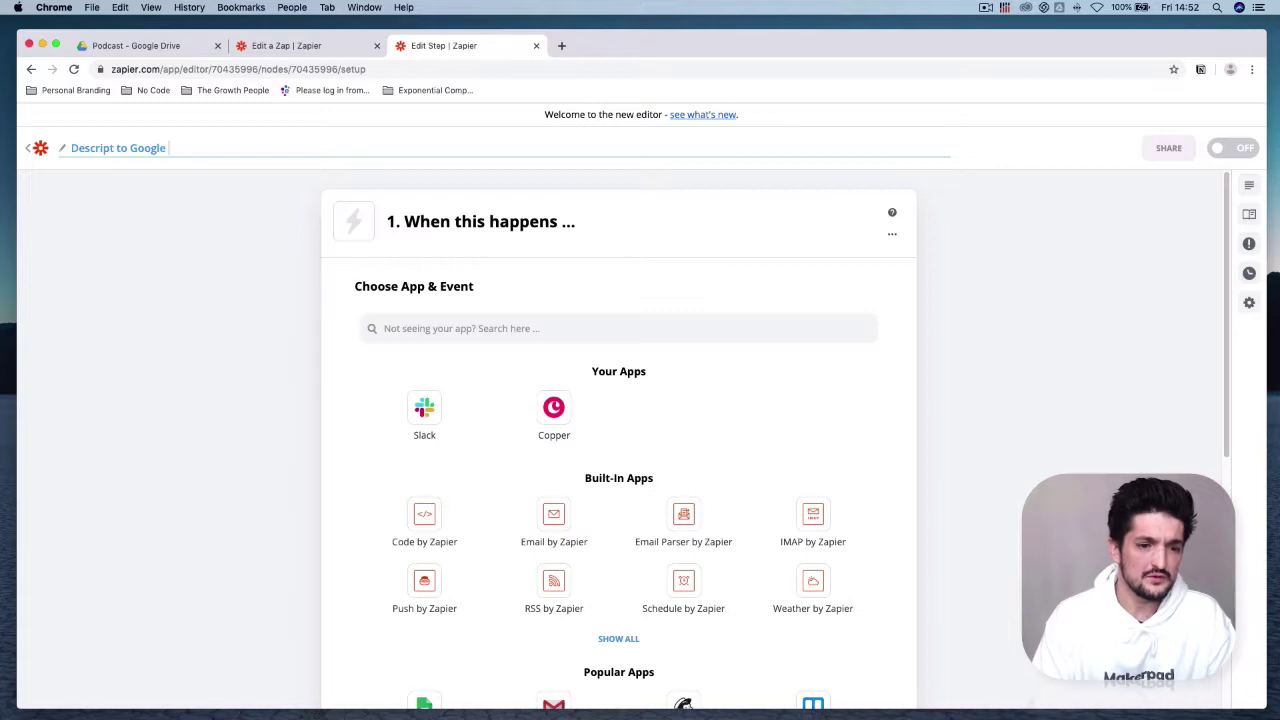
{"action": "type", "text": " Drive"}
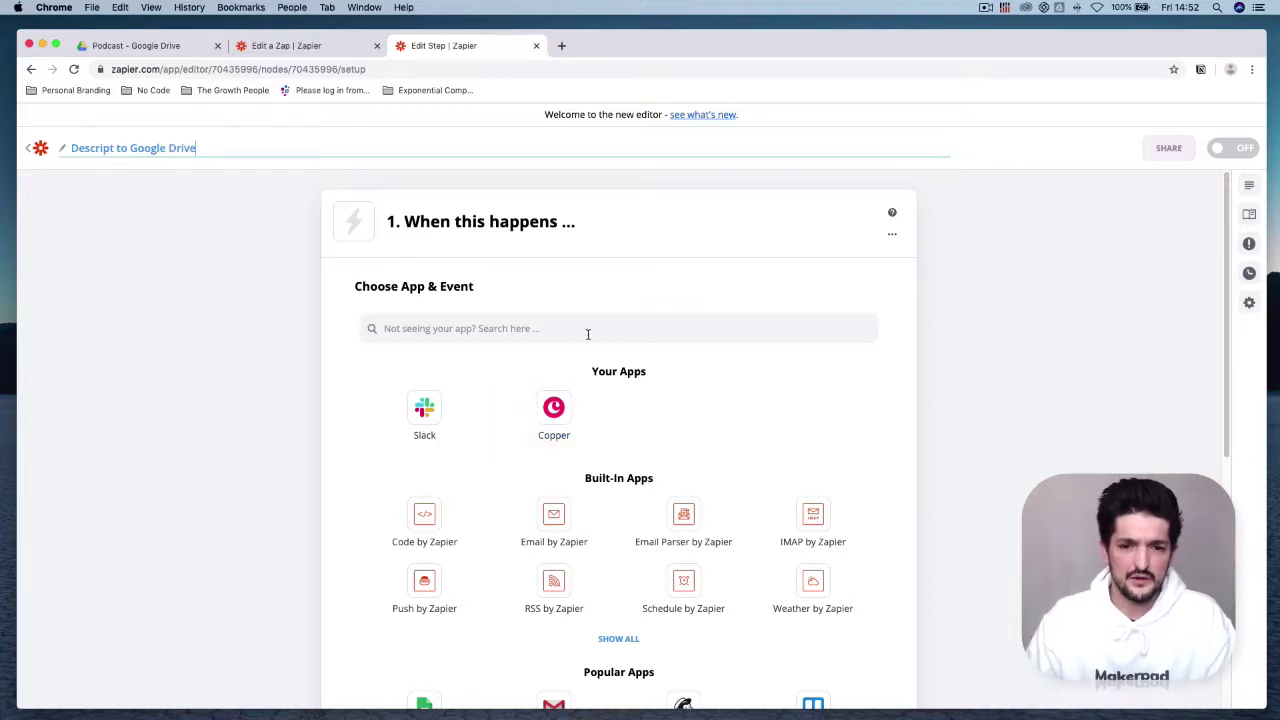
{"action": "left_click", "coordinate": [588, 333]}
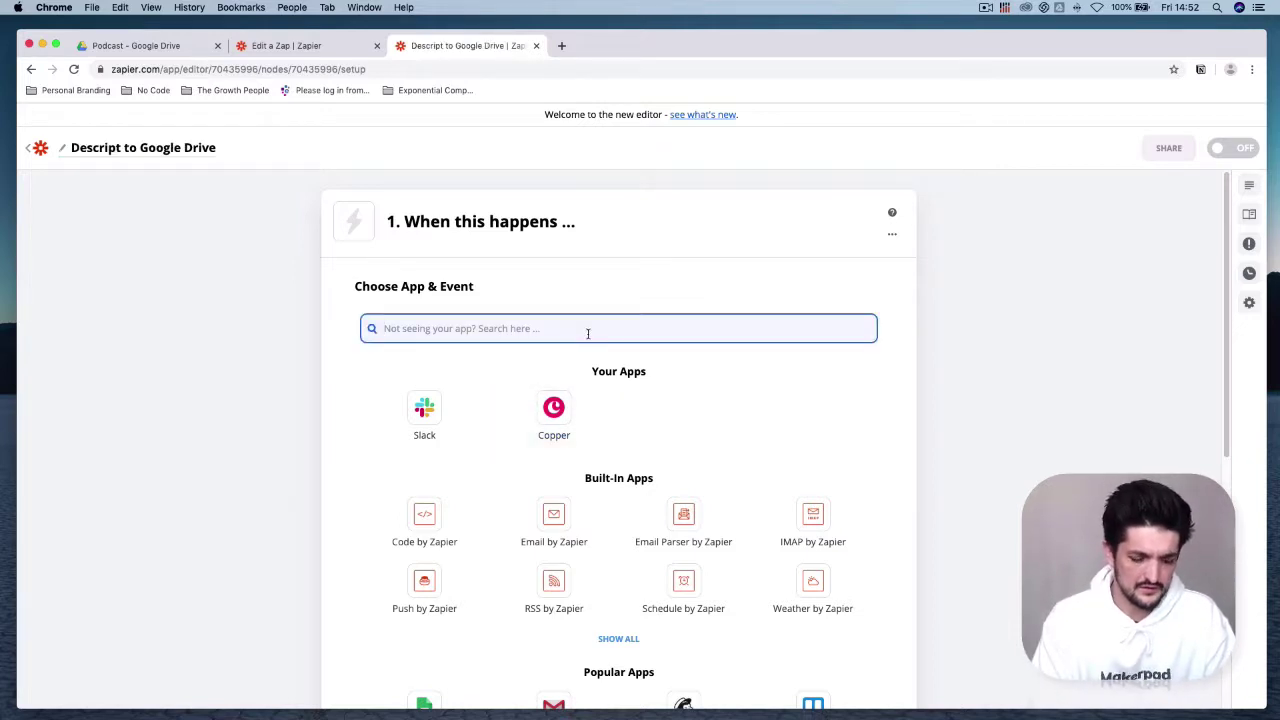
Step: Set the trigger to Descript's New Transcription Ready event
{"action": "type", "text": "desc"}
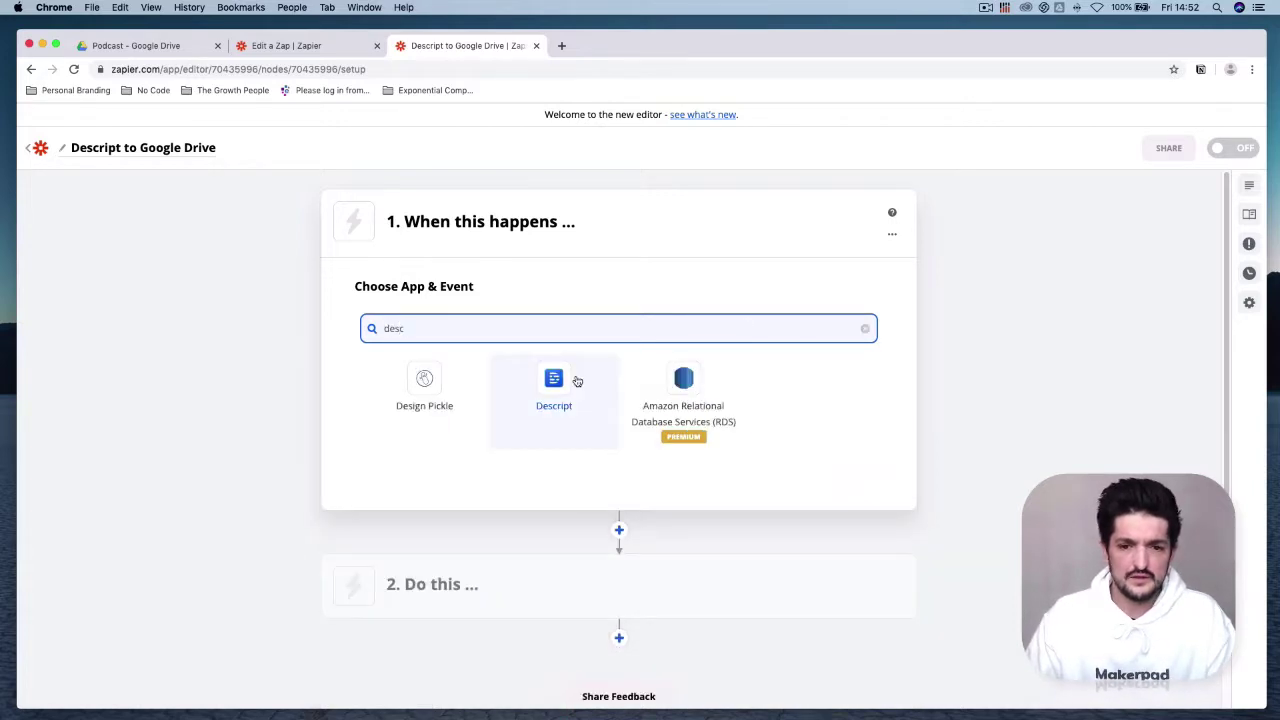
{"action": "left_click", "coordinate": [577, 381]}
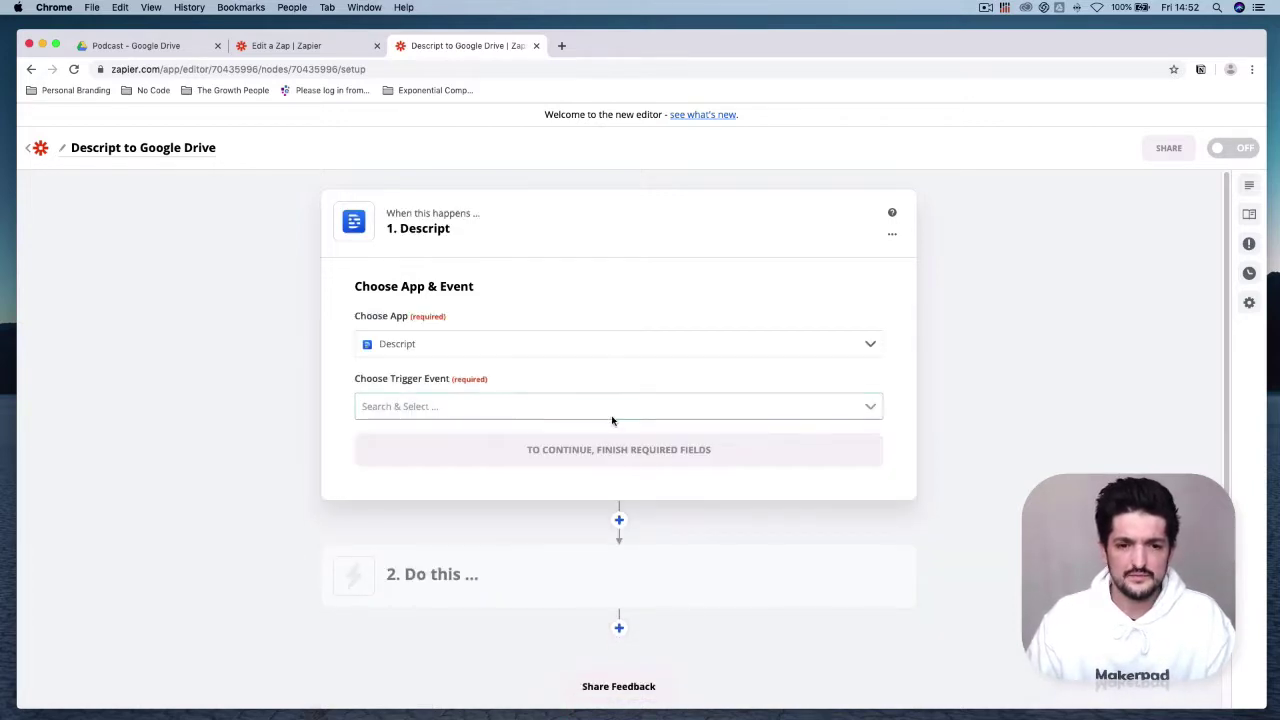
{"action": "left_click", "coordinate": [608, 406]}
{"action": "left_click", "coordinate": [597, 452]}
{"action": "left_click", "coordinate": [597, 456]}
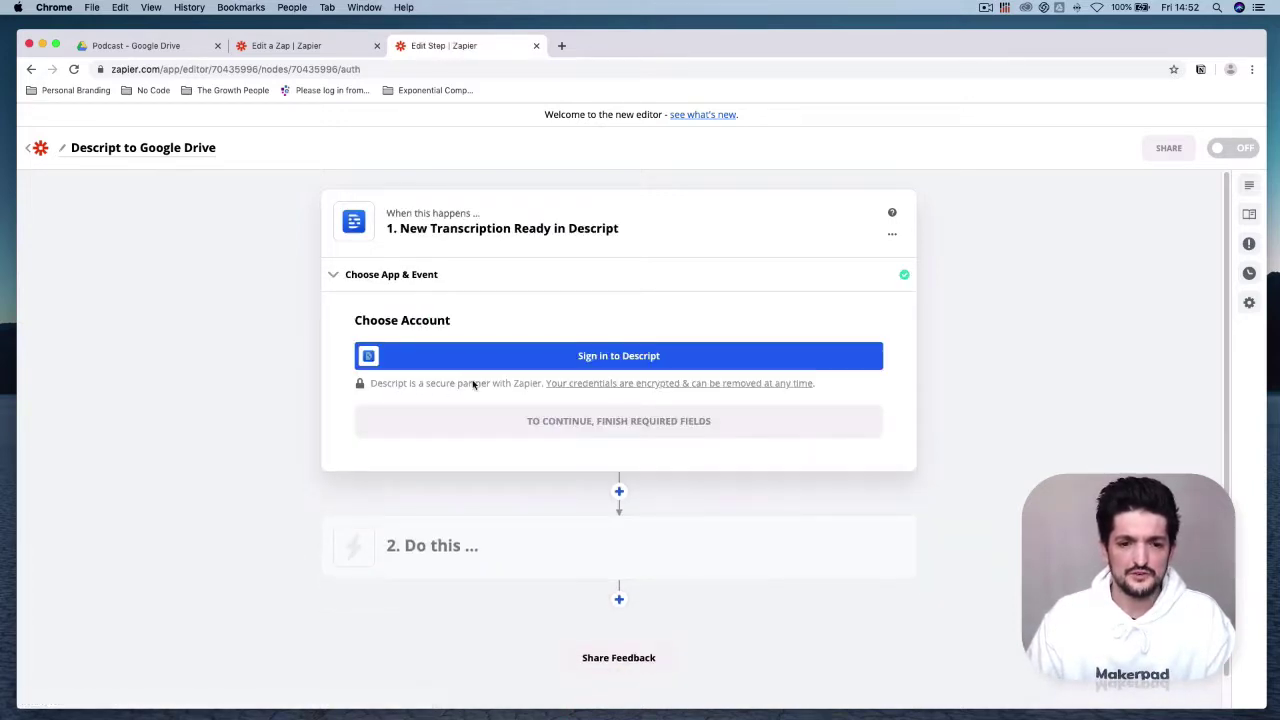
Step: Sign in to Descript, authorise Zapier, and continue with the connected account
{"action": "left_click", "coordinate": [624, 358]}
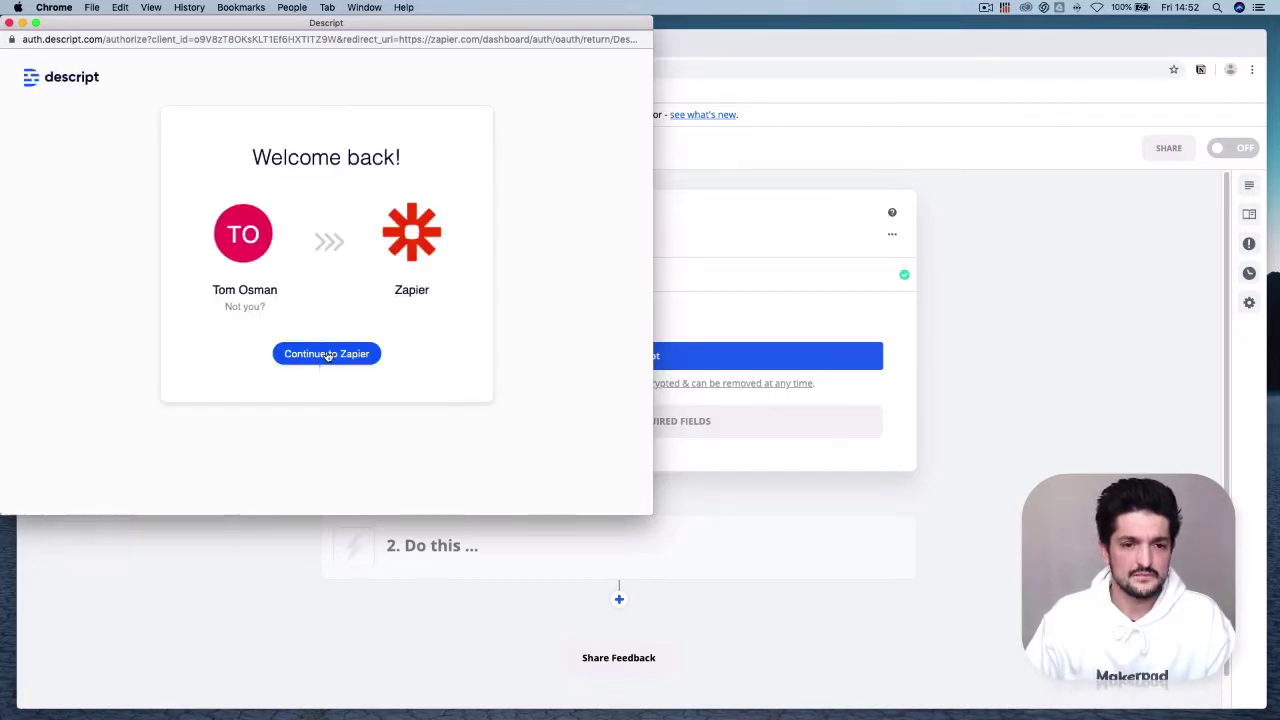
{"action": "left_click", "coordinate": [326, 353]}
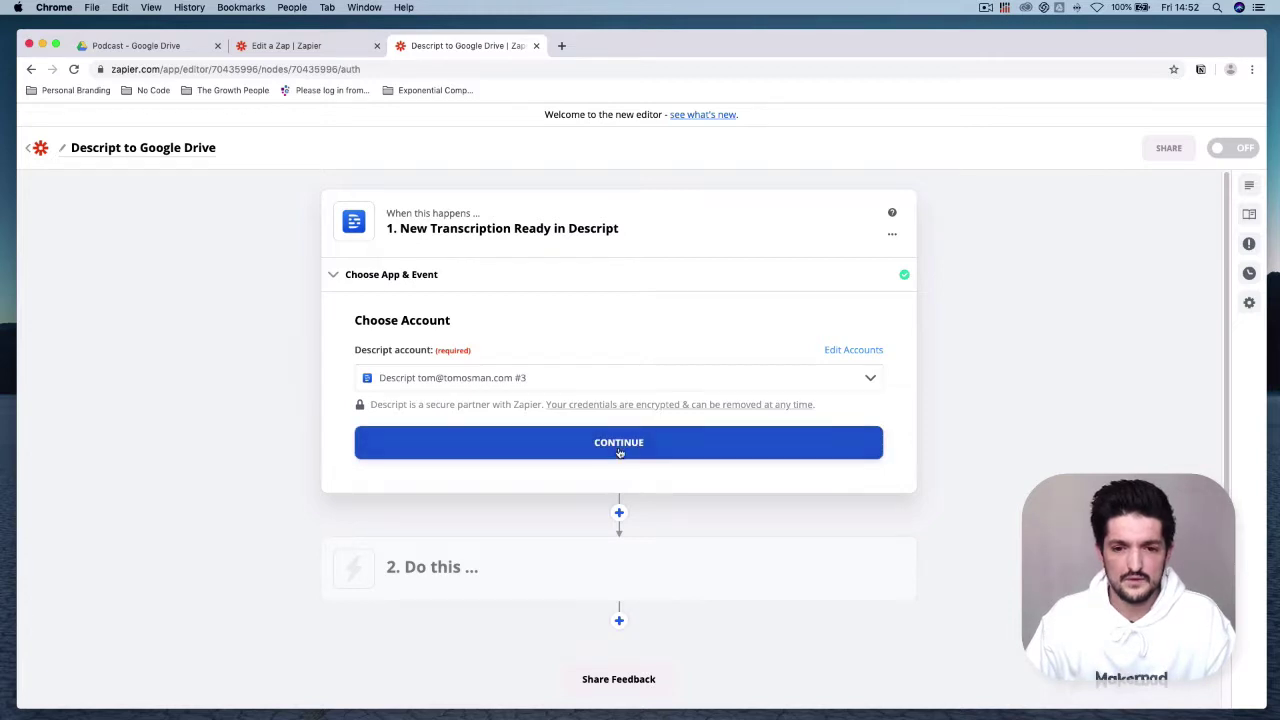
{"action": "left_click", "coordinate": [619, 452]}
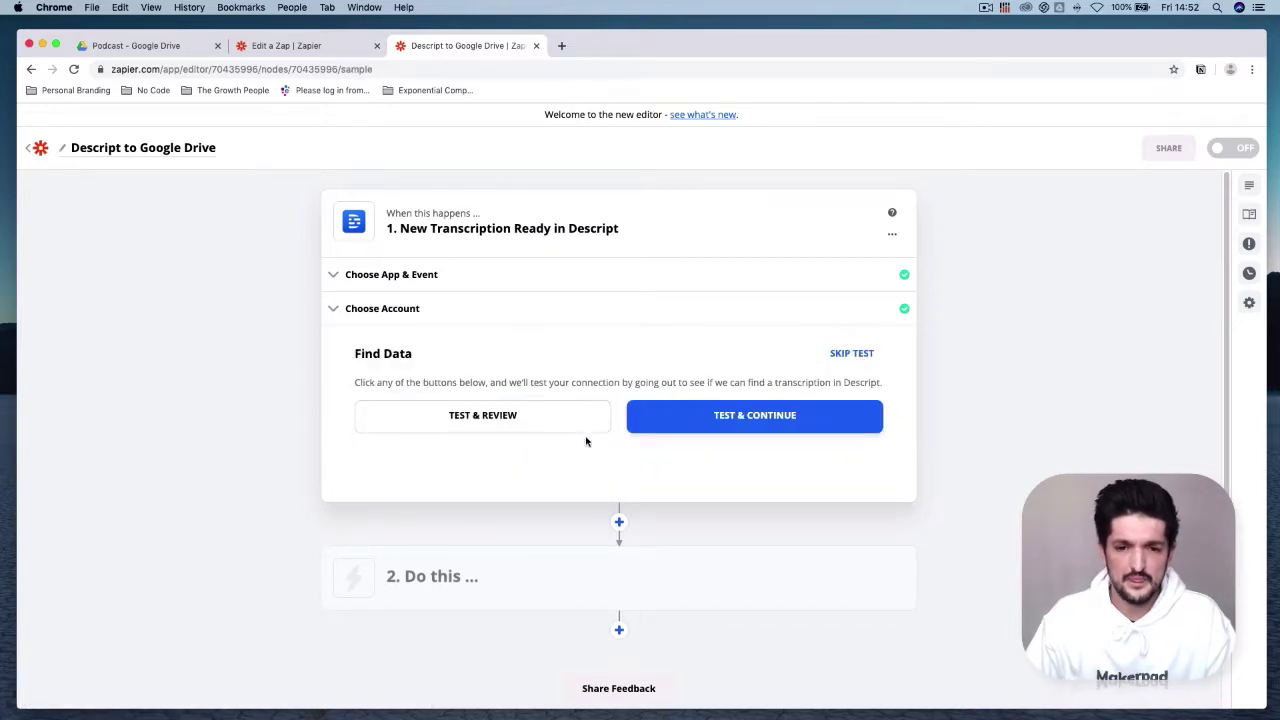
Step: Test the Descript trigger, review the Transcription A sample, then begin the second step
{"action": "left_click", "coordinate": [561, 420]}
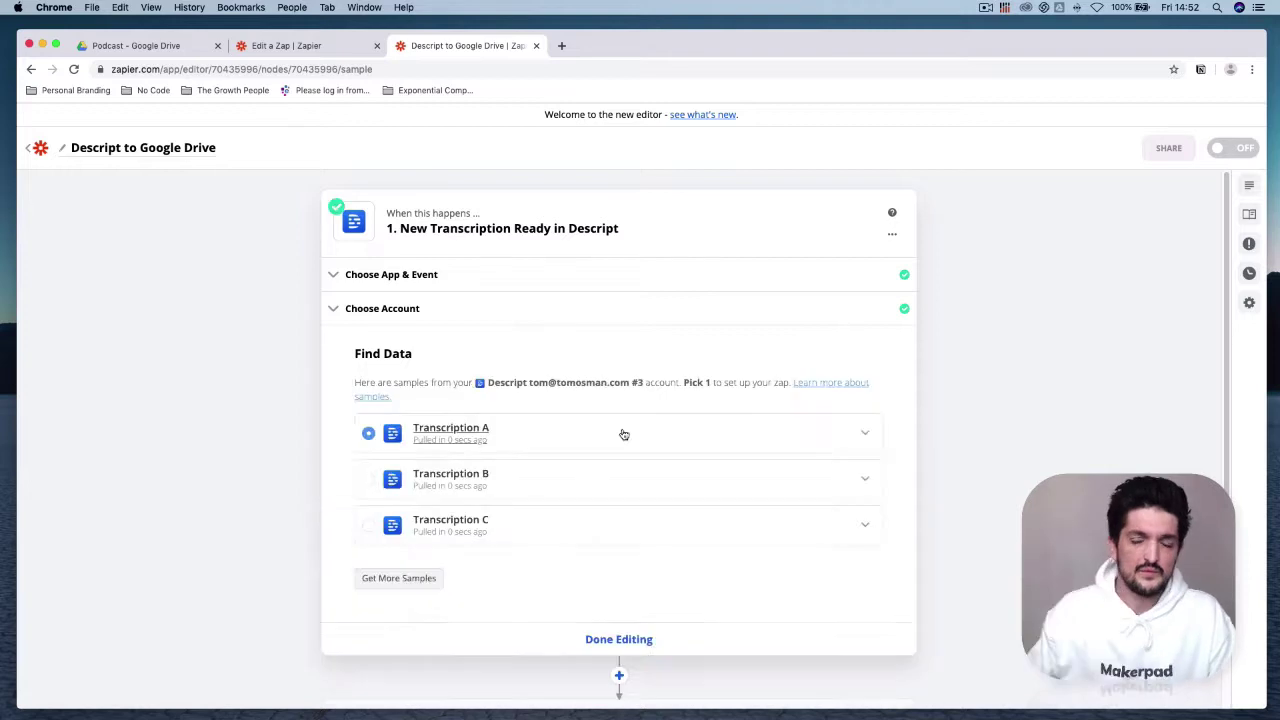
{"action": "left_click", "coordinate": [865, 432]}
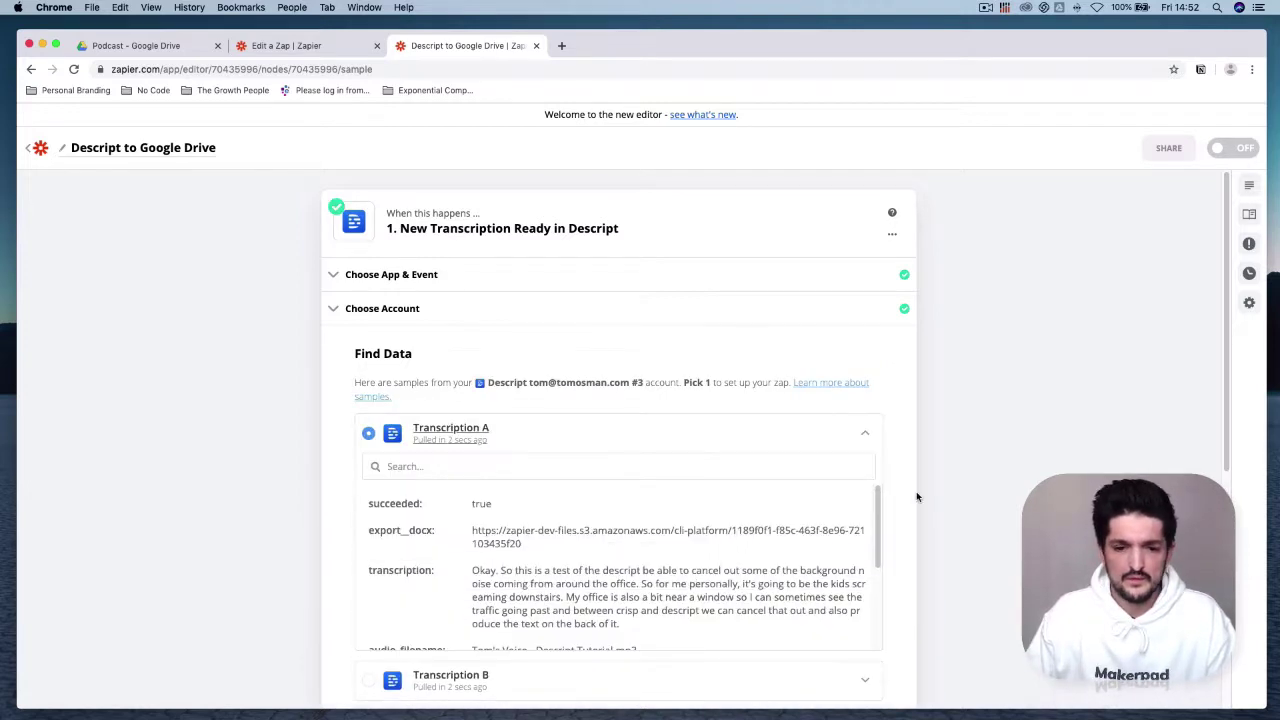
{"action": "scroll", "coordinate": [474, 587], "scroll_direction": "down", "scroll_amount": 1}
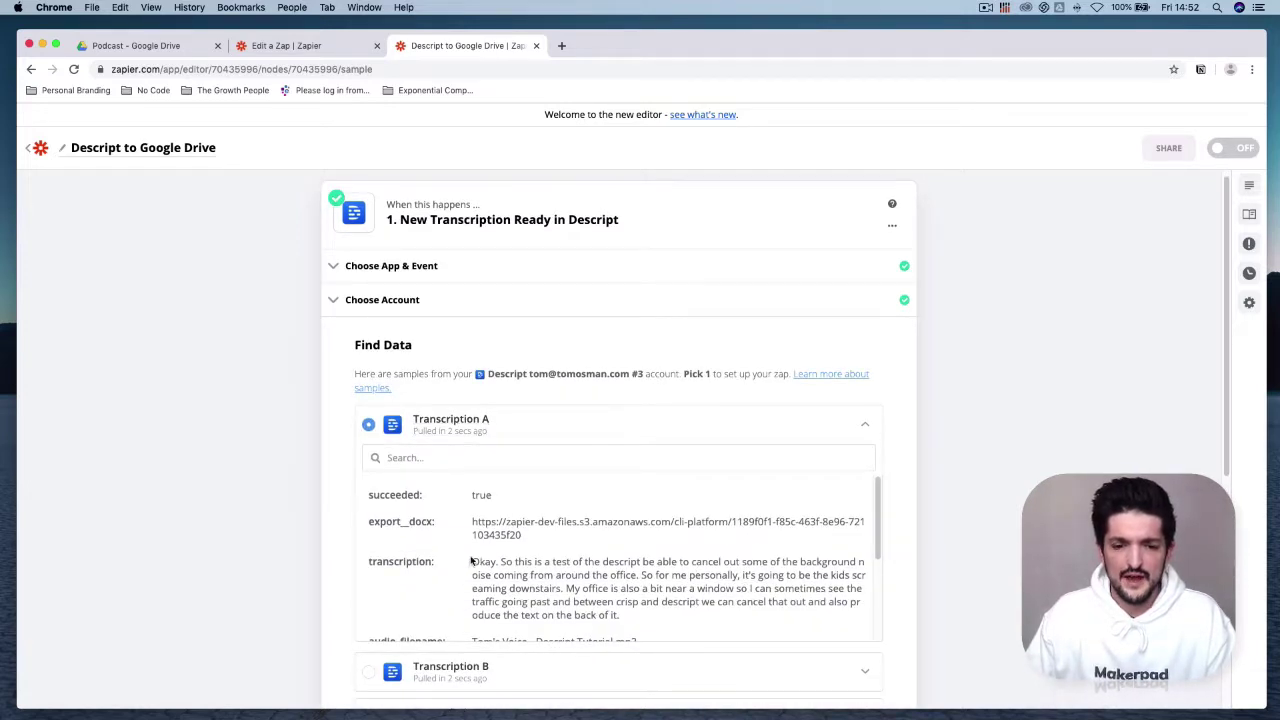
{"action": "left_click_drag", "start_coordinate": [471, 562], "coordinate": [664, 562]}
{"action": "left_click", "coordinate": [671, 576]}
{"action": "scroll", "coordinate": [716, 562], "scroll_direction": "down", "scroll_amount": 2}
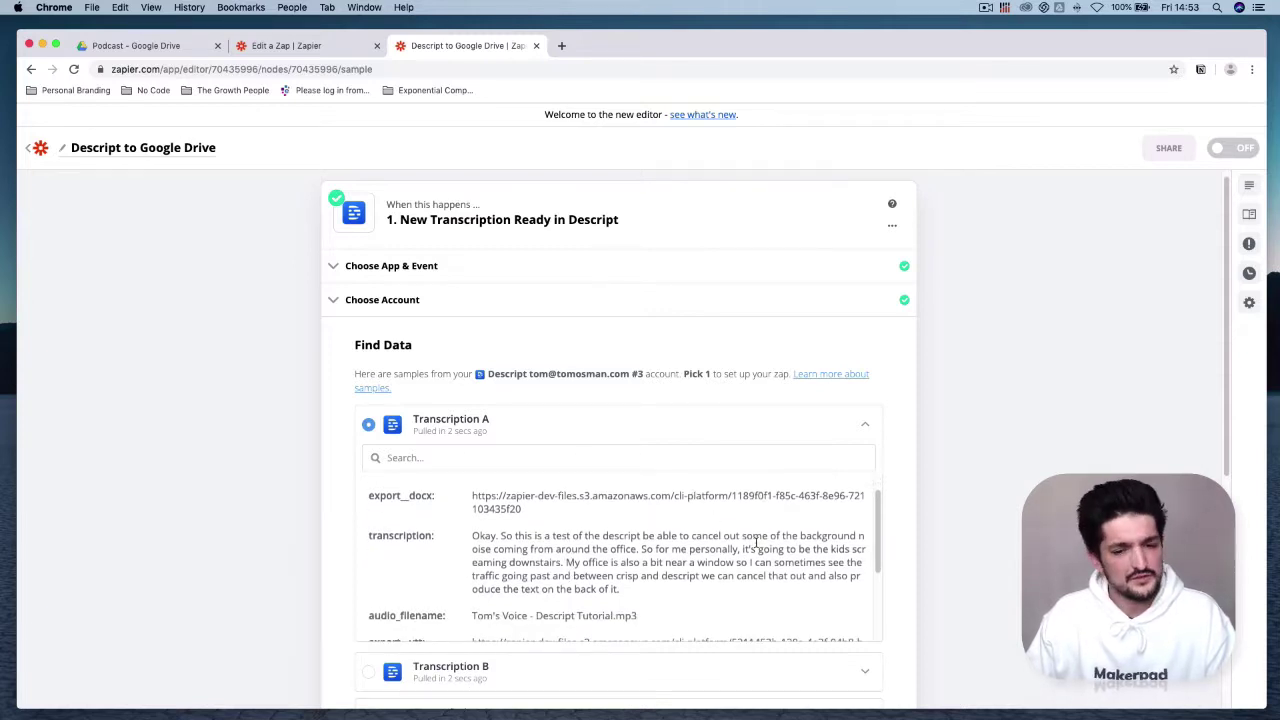
{"action": "scroll", "coordinate": [774, 597], "scroll_direction": "down", "scroll_amount": 5}
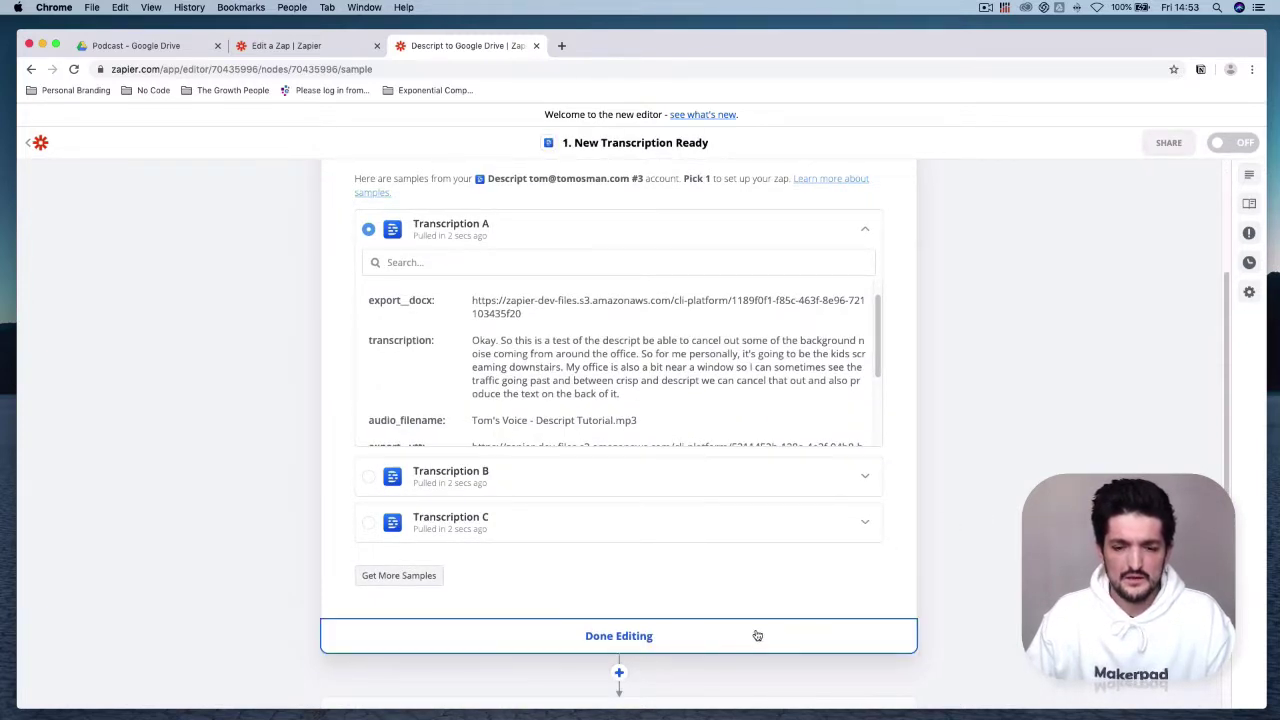
{"action": "left_click", "coordinate": [754, 636]}
{"action": "left_click", "coordinate": [625, 337]}
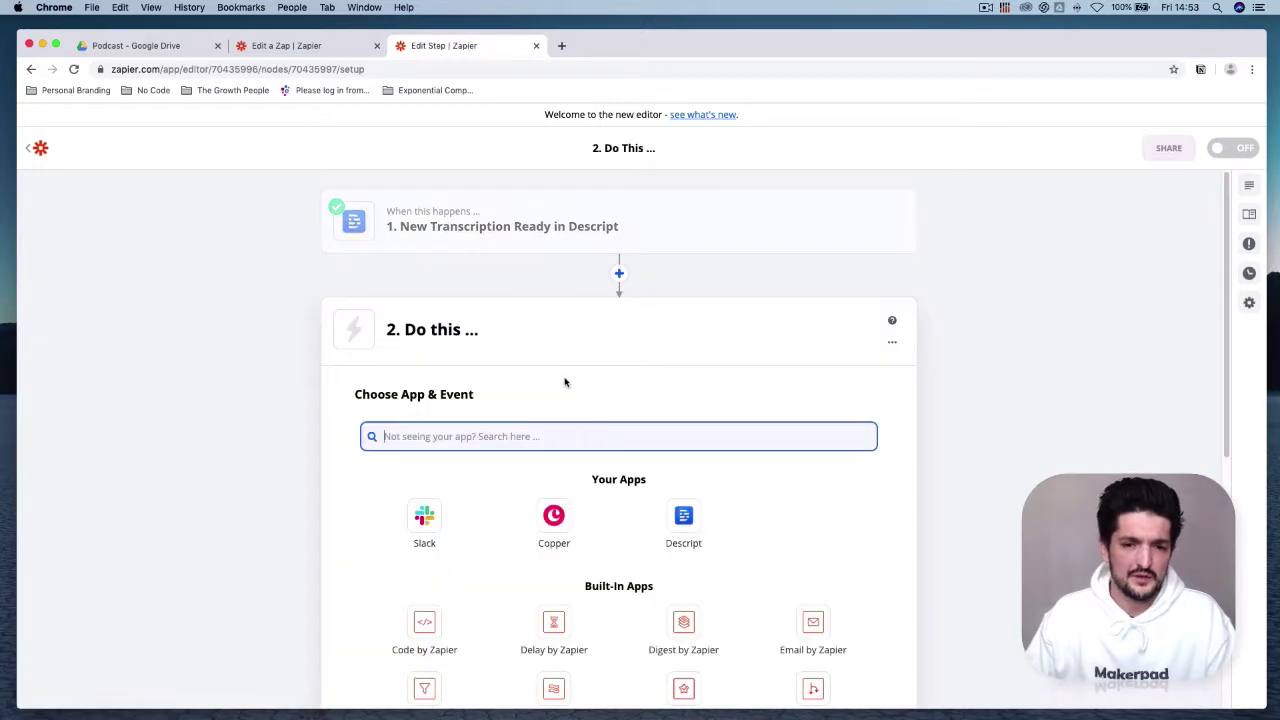
Step: Set the second step to Google Drive's Upload File action
{"action": "type", "text": "goo"}
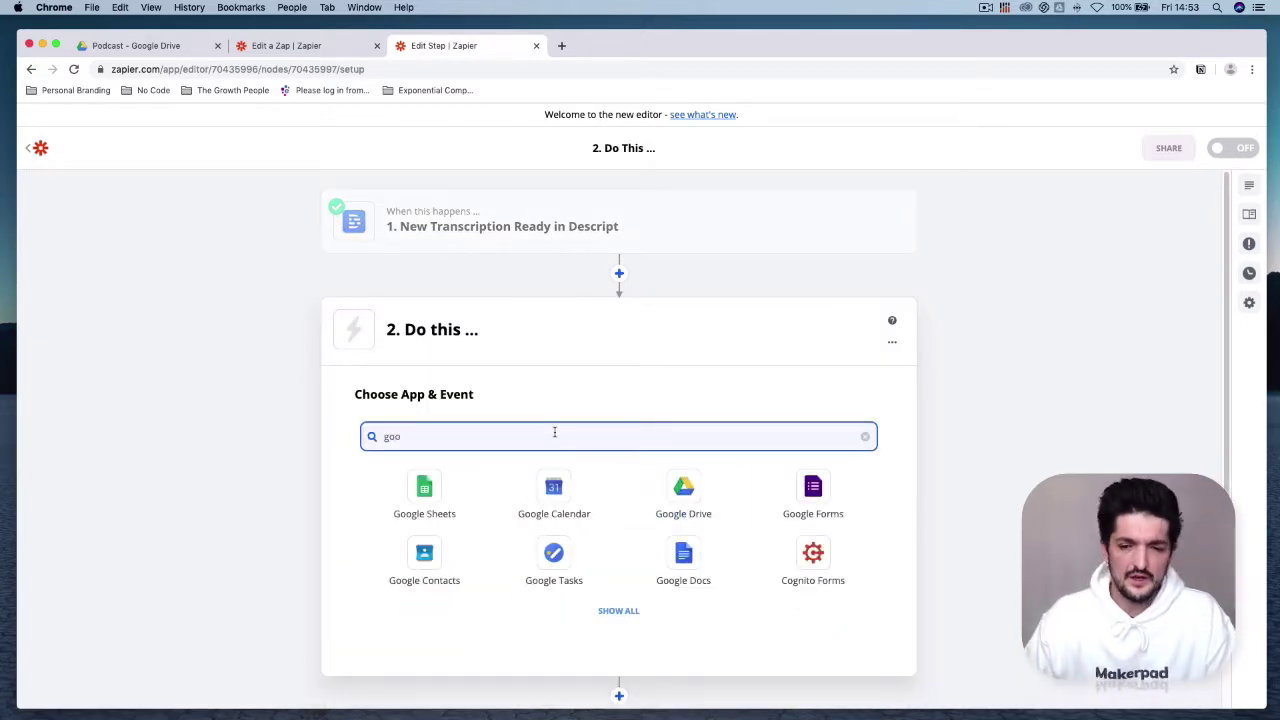
{"action": "left_click", "coordinate": [677, 498]}
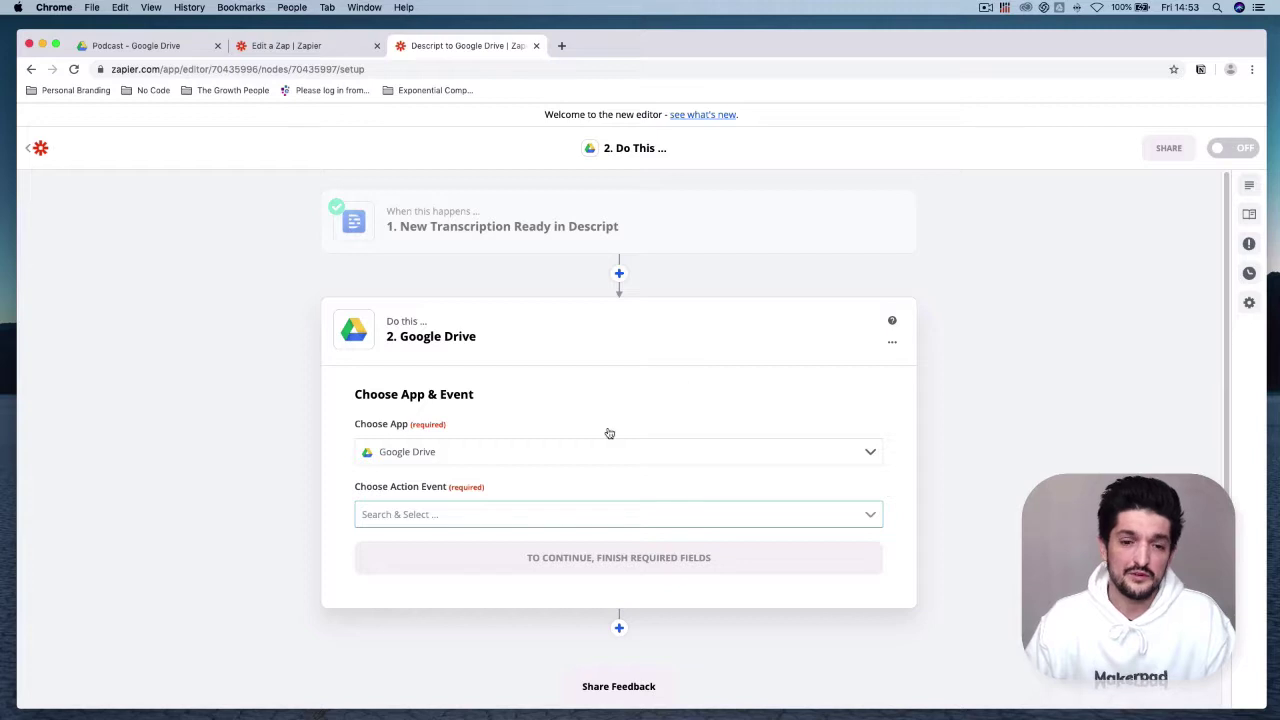
{"action": "left_click", "coordinate": [607, 517]}
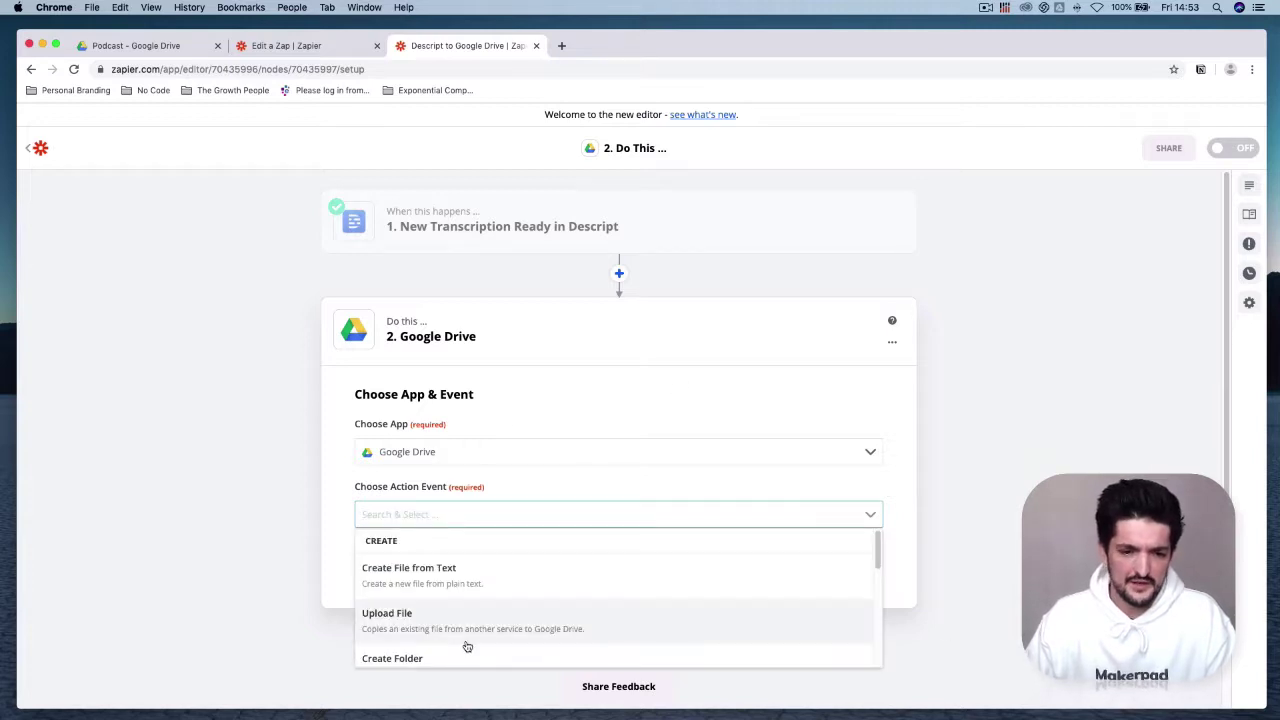
{"action": "left_click", "coordinate": [595, 620]}
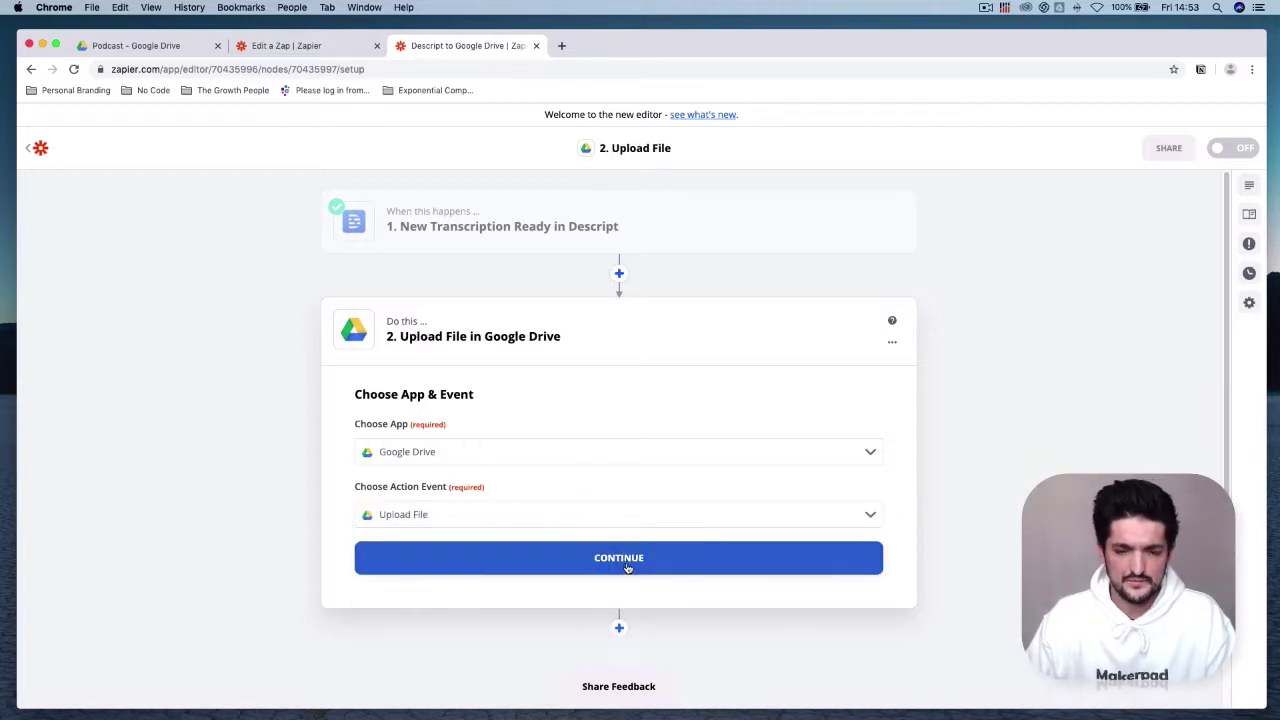
{"action": "left_click", "coordinate": [665, 560]}
Step: Connect and authorise a Google account for the Upload File step, then continue
{"action": "left_click", "coordinate": [618, 468]}
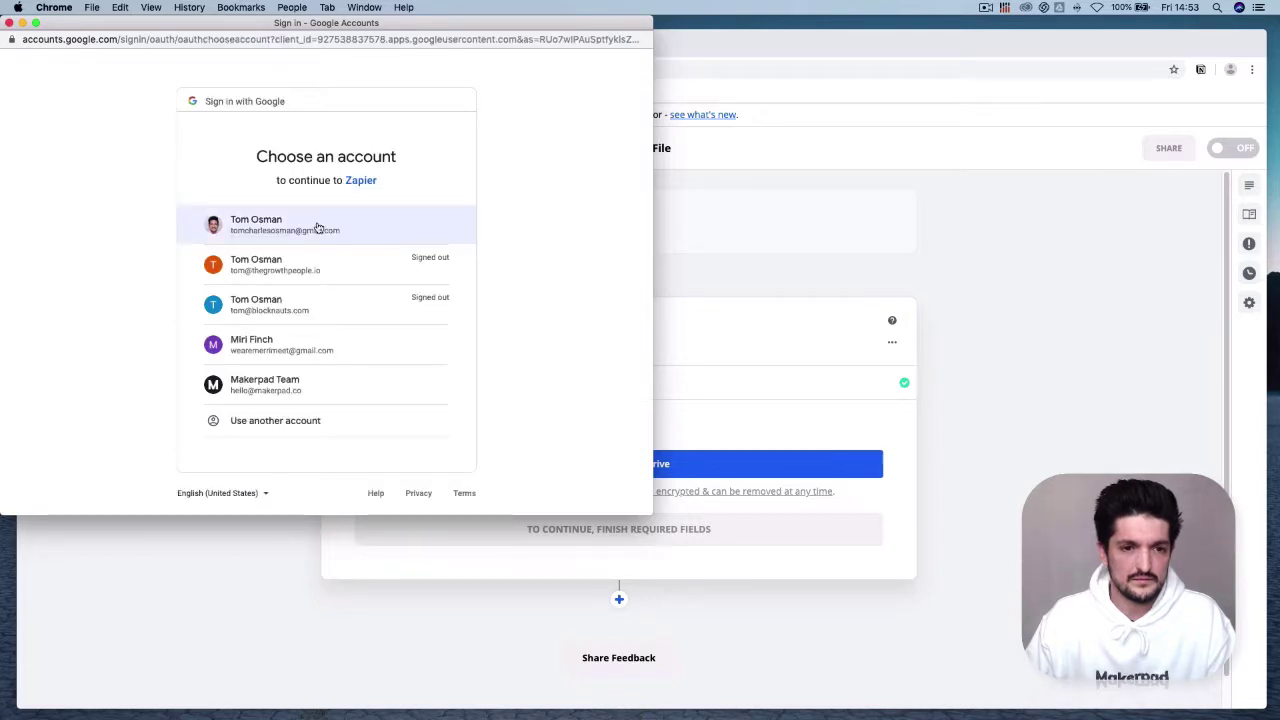
{"action": "left_click", "coordinate": [320, 225]}
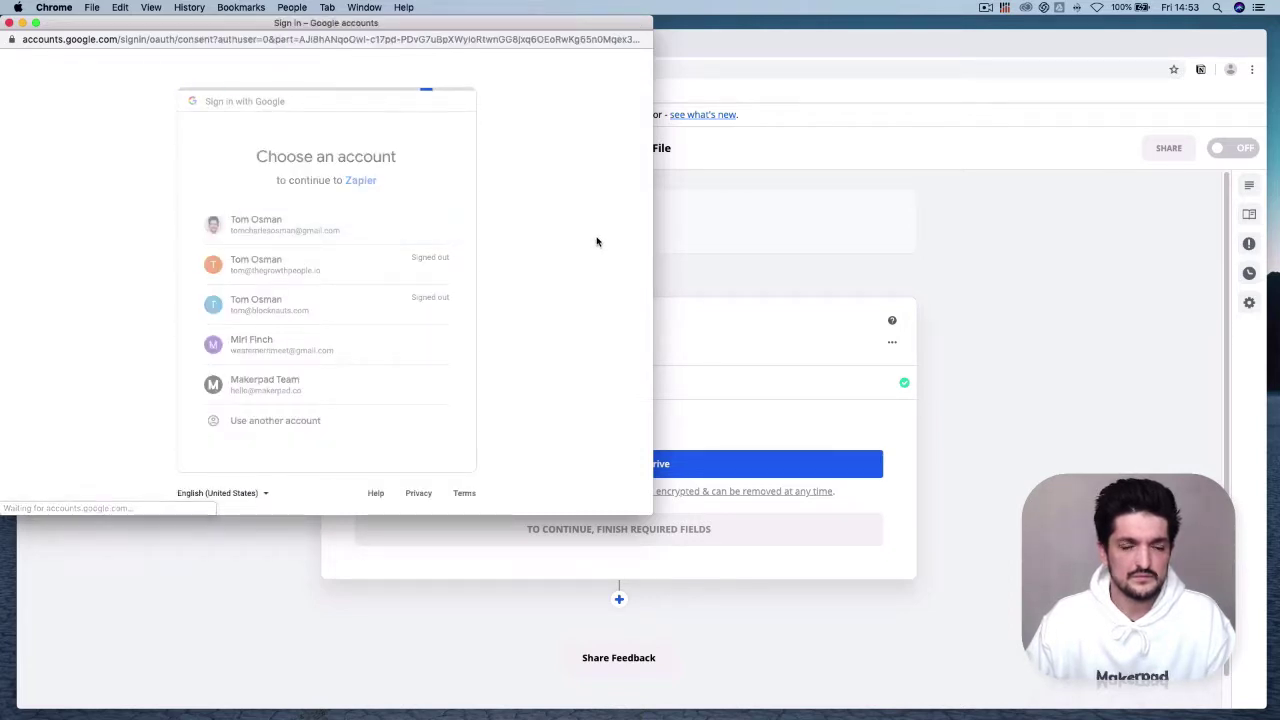
{"action": "left_click", "coordinate": [430, 432]}
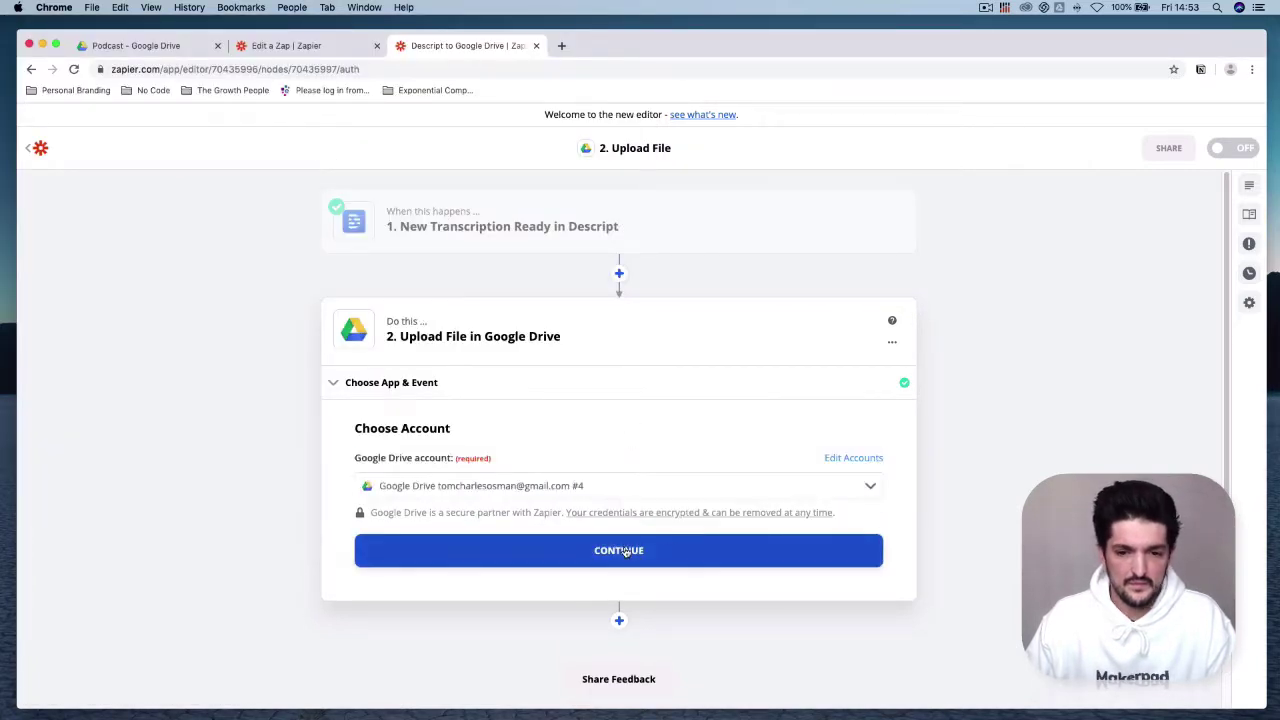
{"action": "left_click", "coordinate": [640, 548]}
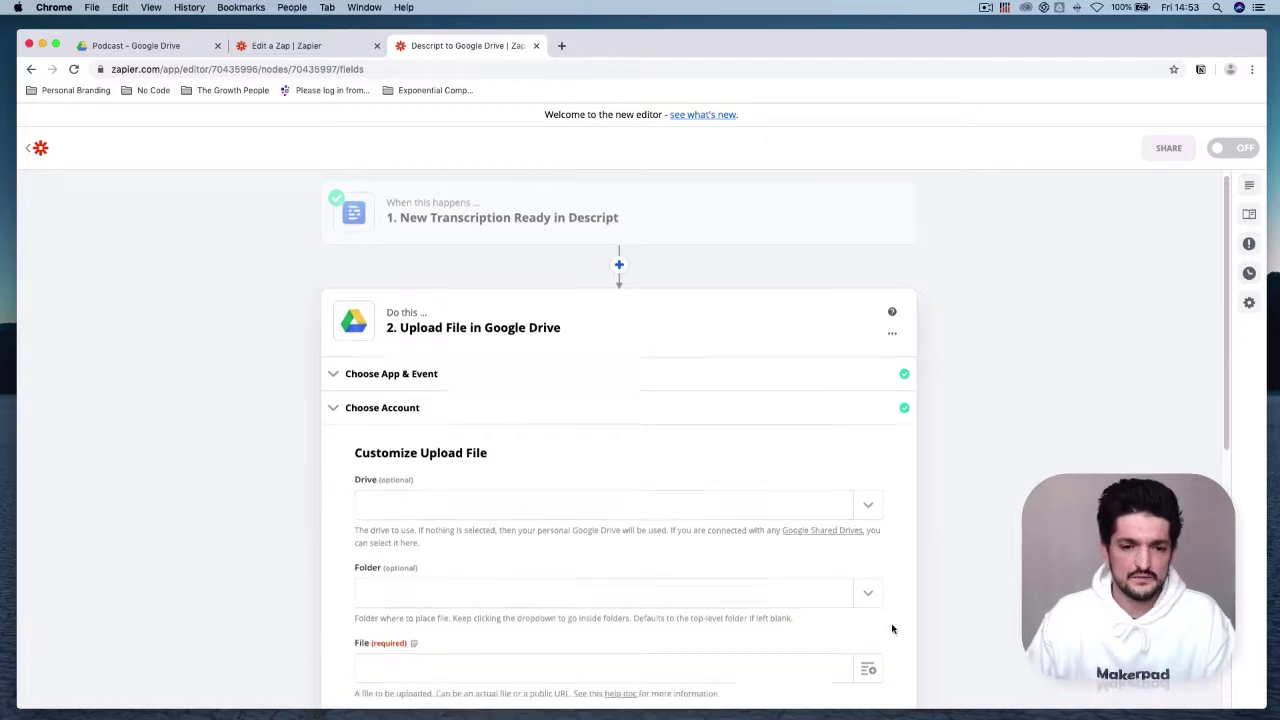
Step: Set the upload folder to Makerpad > Tutorials > Podcast
{"action": "scroll", "coordinate": [894, 626], "scroll_direction": "down", "scroll_amount": 3}
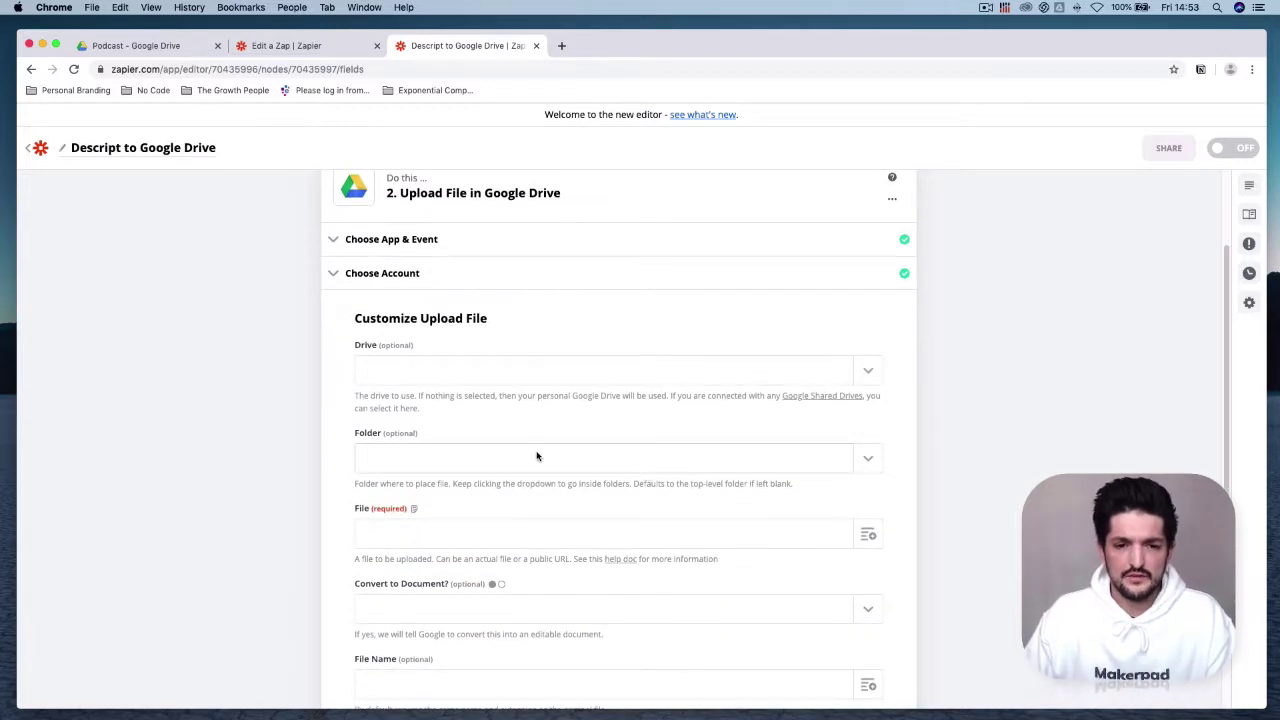
{"action": "left_click", "coordinate": [599, 465]}
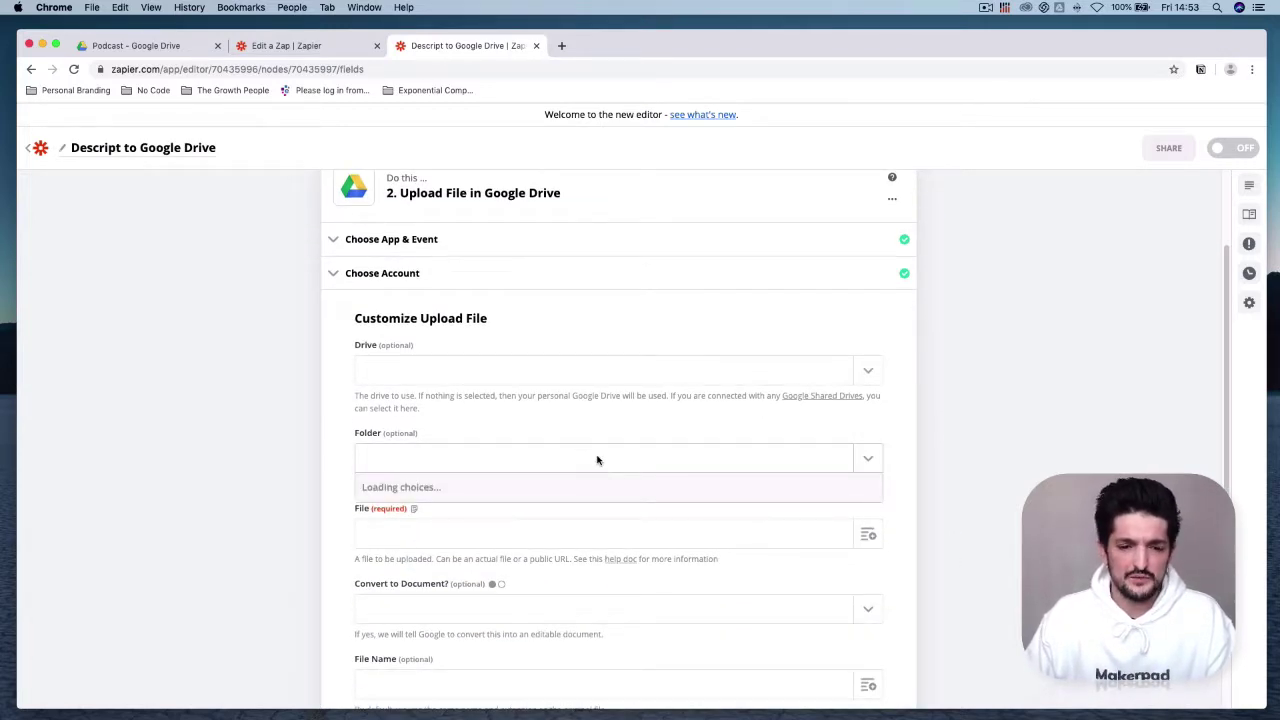
{"action": "scroll", "coordinate": [600, 580], "scroll_direction": "down", "scroll_amount": 1}
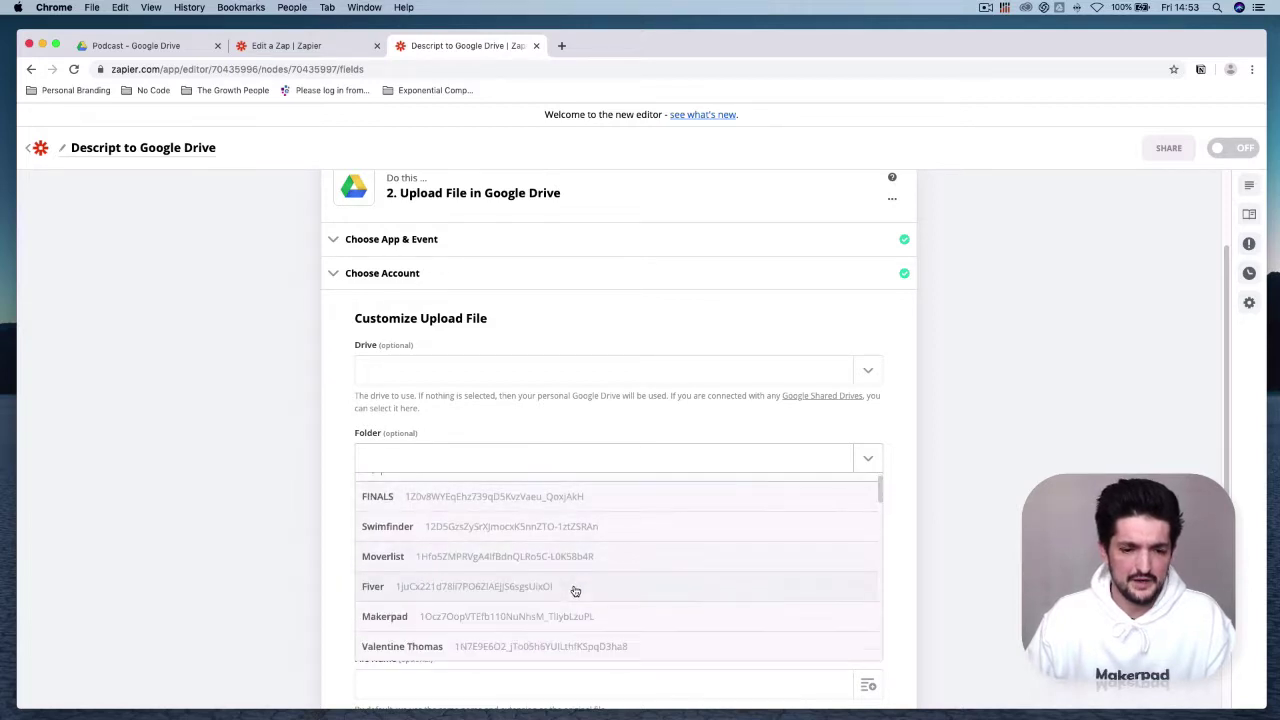
{"action": "left_click", "coordinate": [577, 617]}
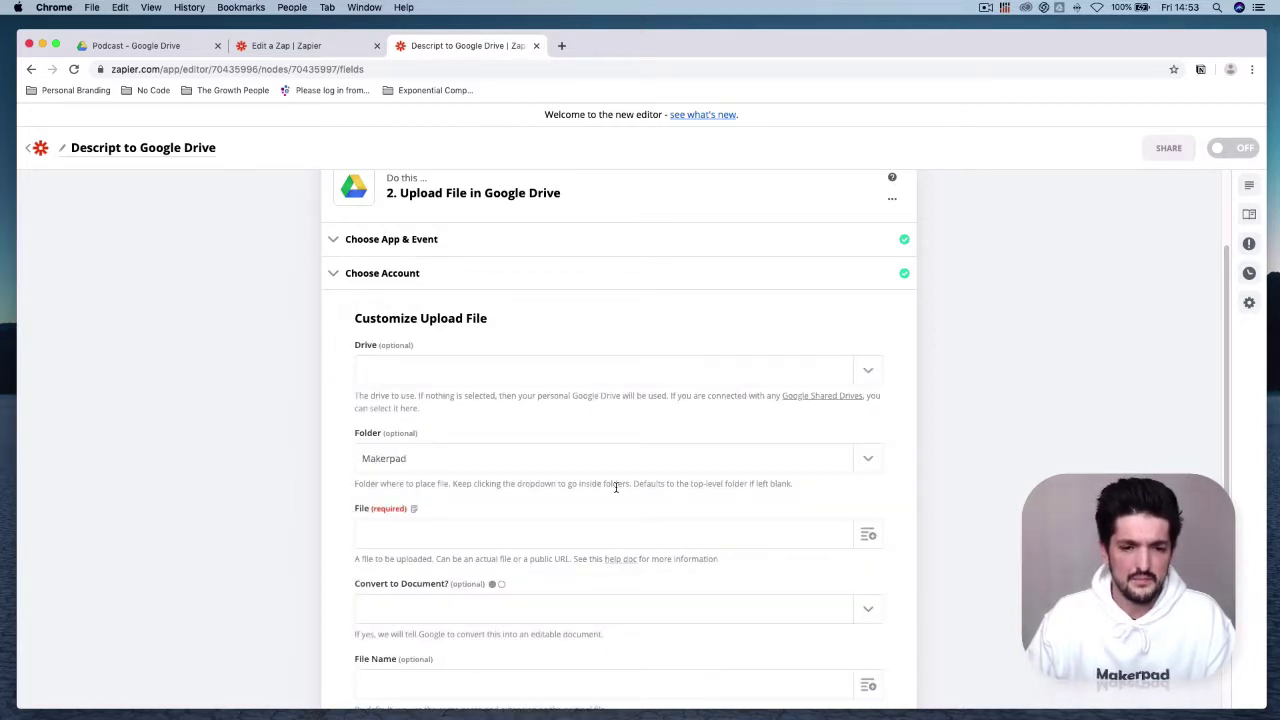
{"action": "left_click", "coordinate": [632, 457]}
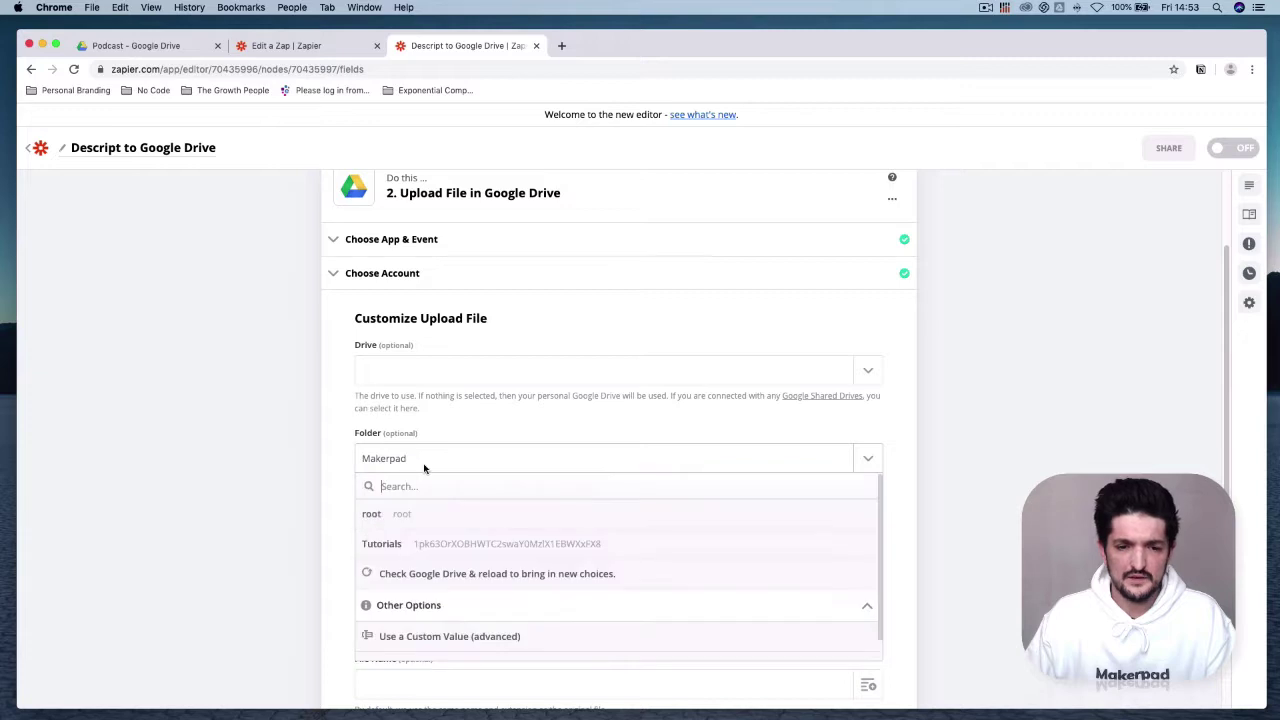
{"action": "left_click", "coordinate": [610, 543]}
{"action": "left_click", "coordinate": [615, 463]}
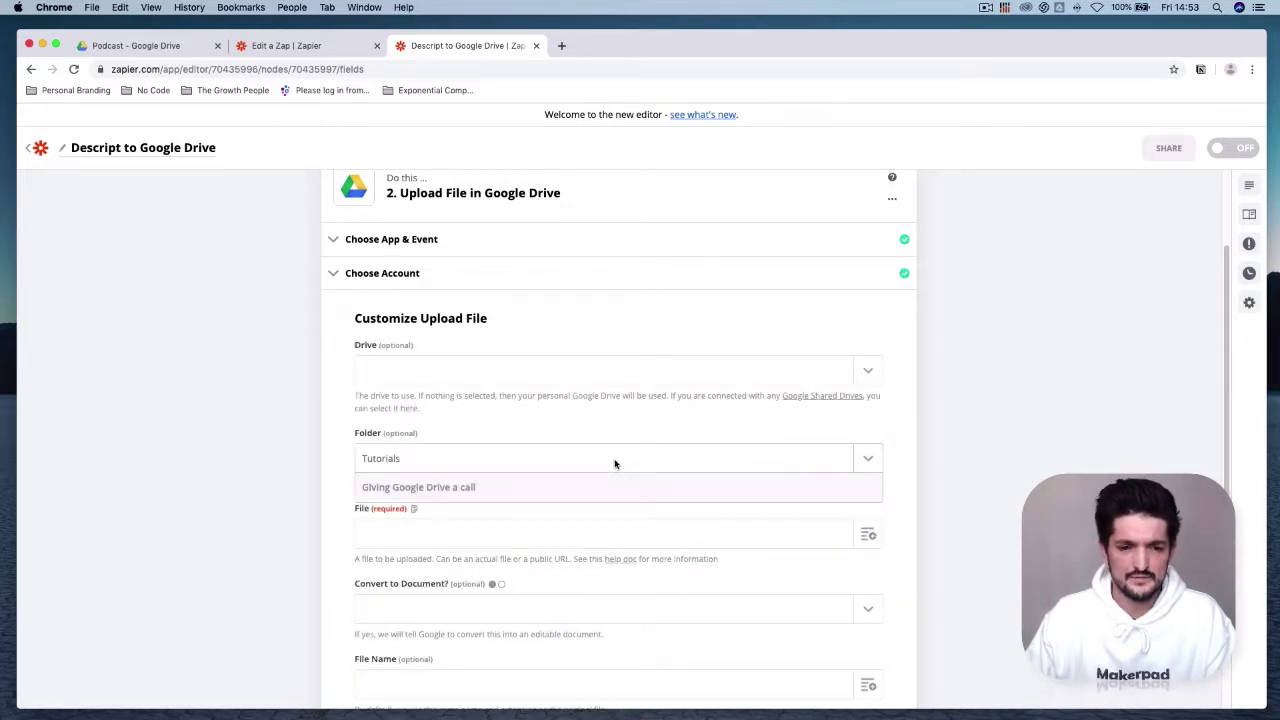
{"action": "left_click", "coordinate": [601, 548]}
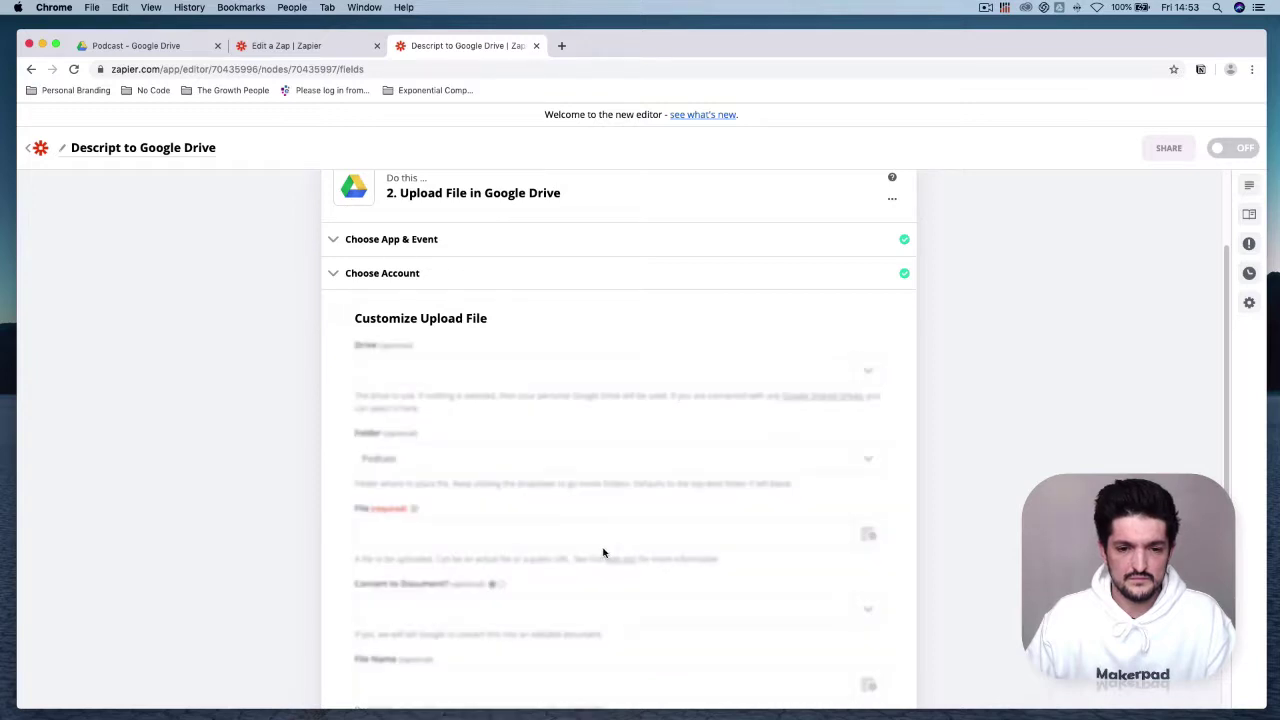
Step: Use the trigger's Microsoft Word file as the upload and run a test upload to Drive
{"action": "left_click", "coordinate": [868, 534]}
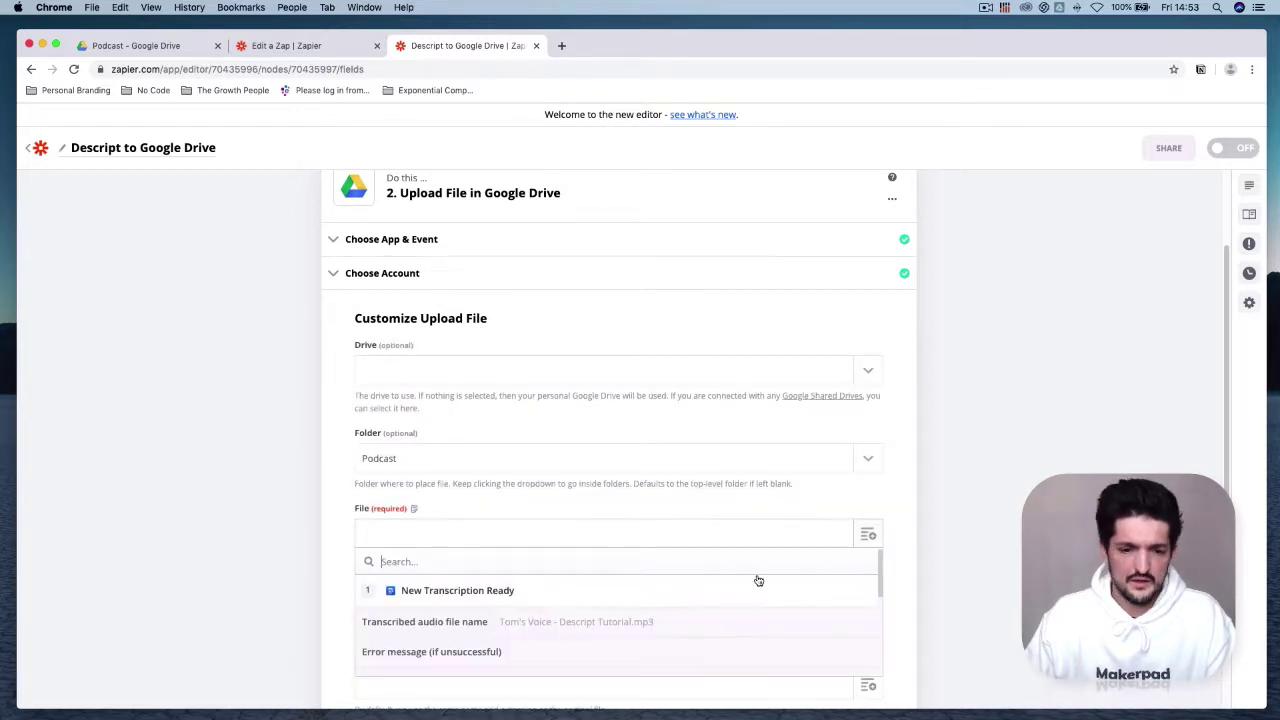
{"action": "scroll", "coordinate": [505, 645], "scroll_direction": "down", "scroll_amount": 3}
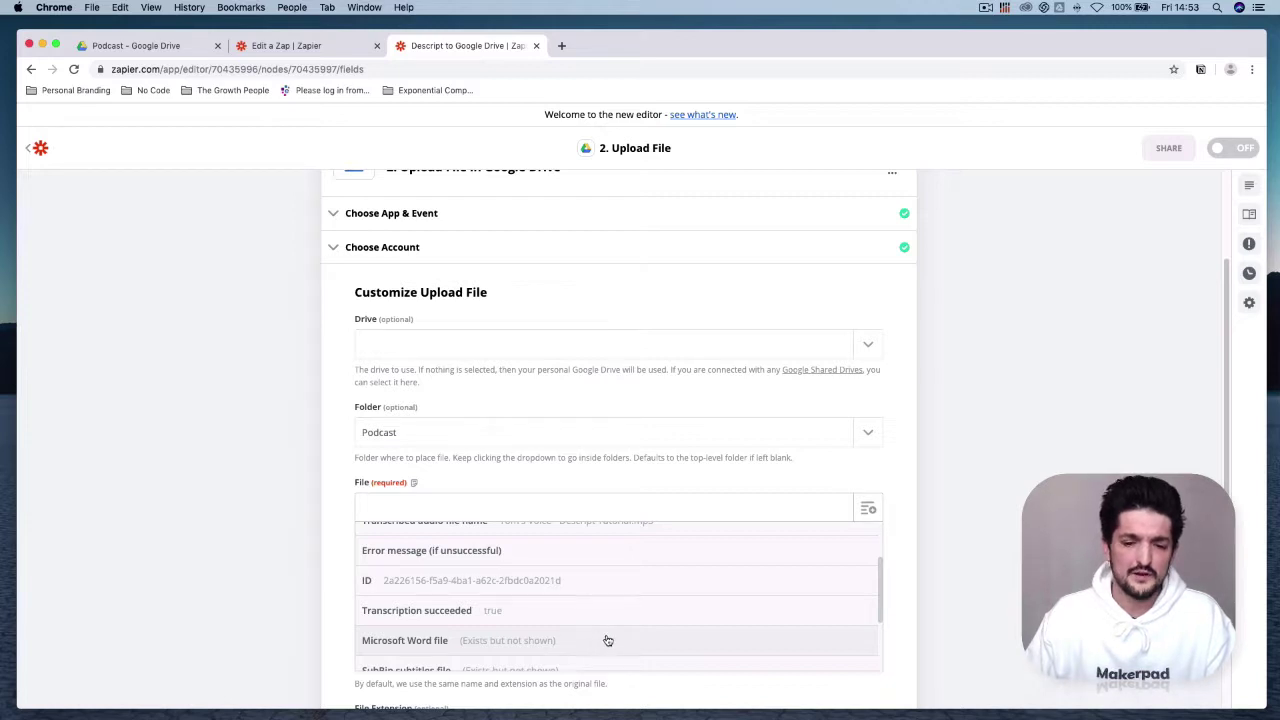
{"action": "left_click", "coordinate": [607, 641]}
{"action": "scroll", "coordinate": [857, 606], "scroll_direction": "down", "scroll_amount": 3}
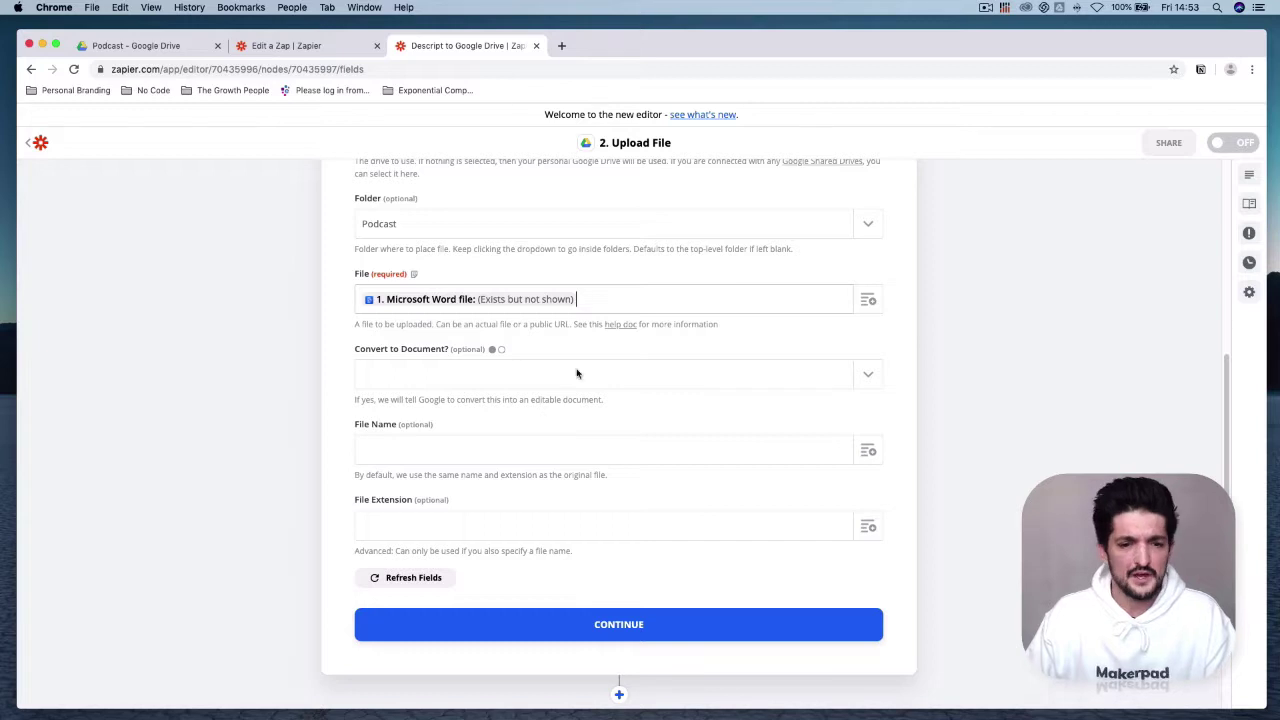
{"action": "scroll", "coordinate": [619, 630], "scroll_direction": "up", "scroll_amount": 1}
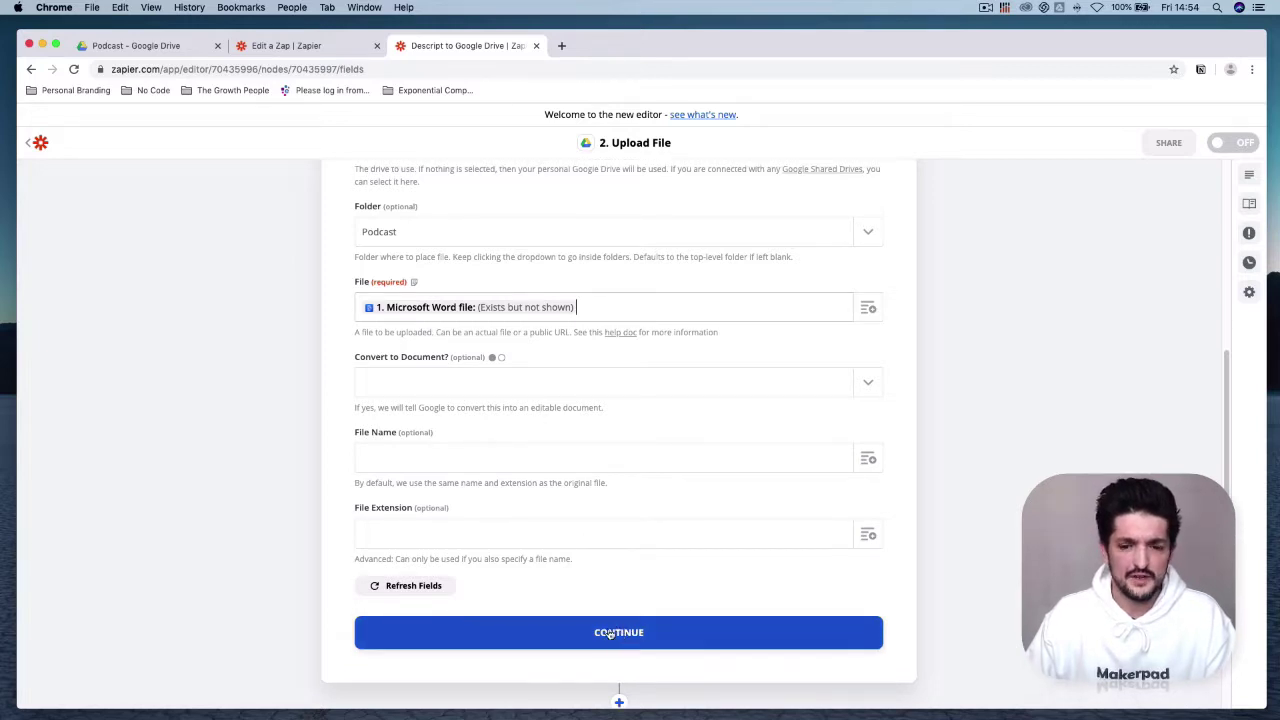
{"action": "left_click", "coordinate": [610, 634]}
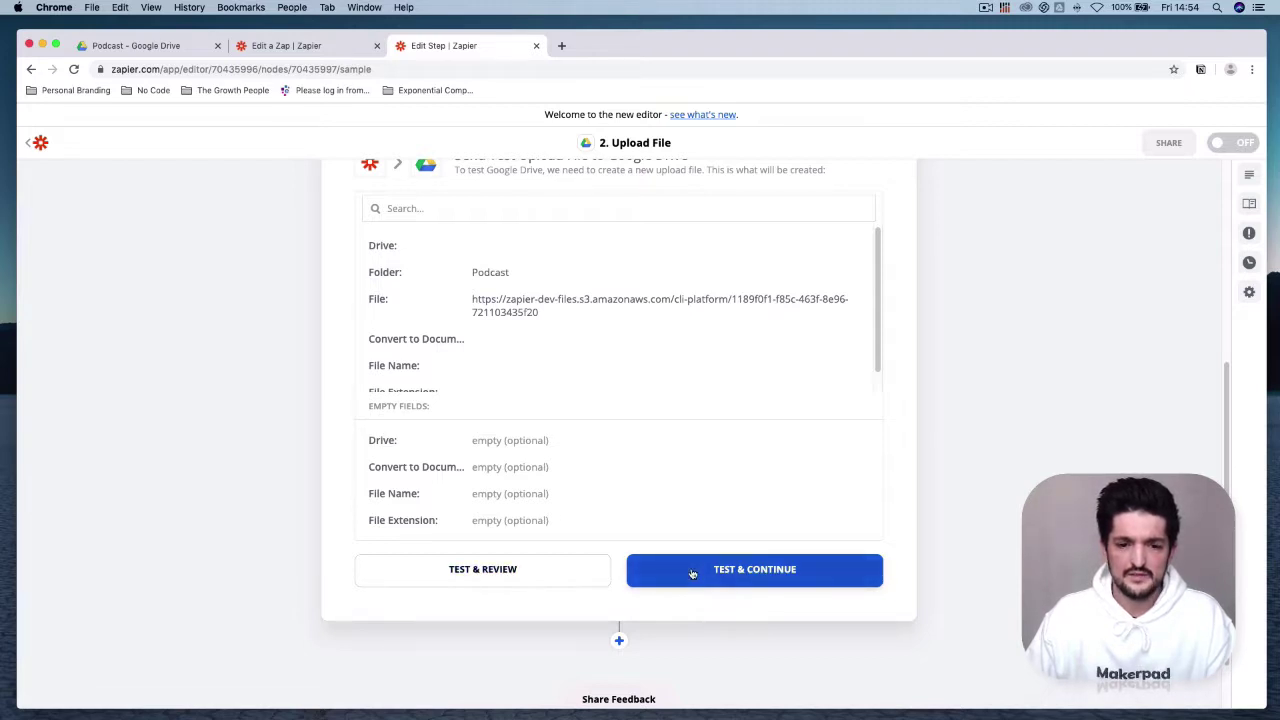
{"action": "left_click", "coordinate": [530, 571]}
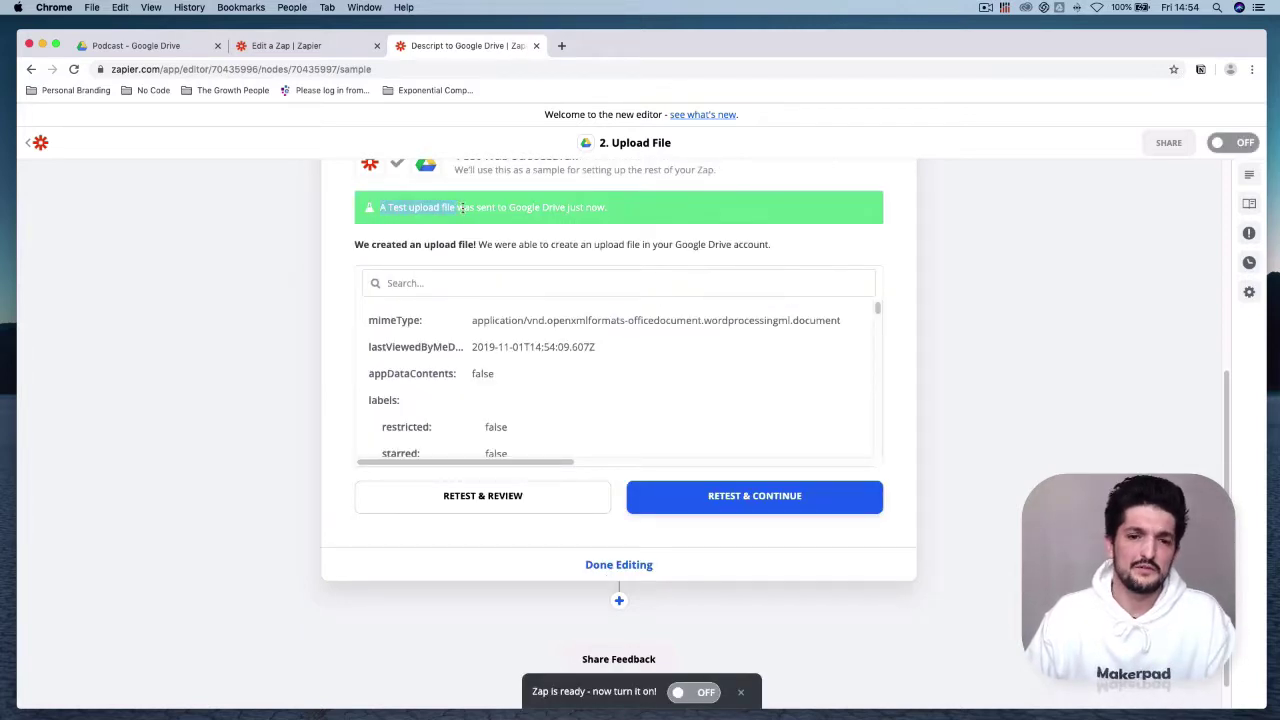
{"action": "left_click", "coordinate": [157, 46]}
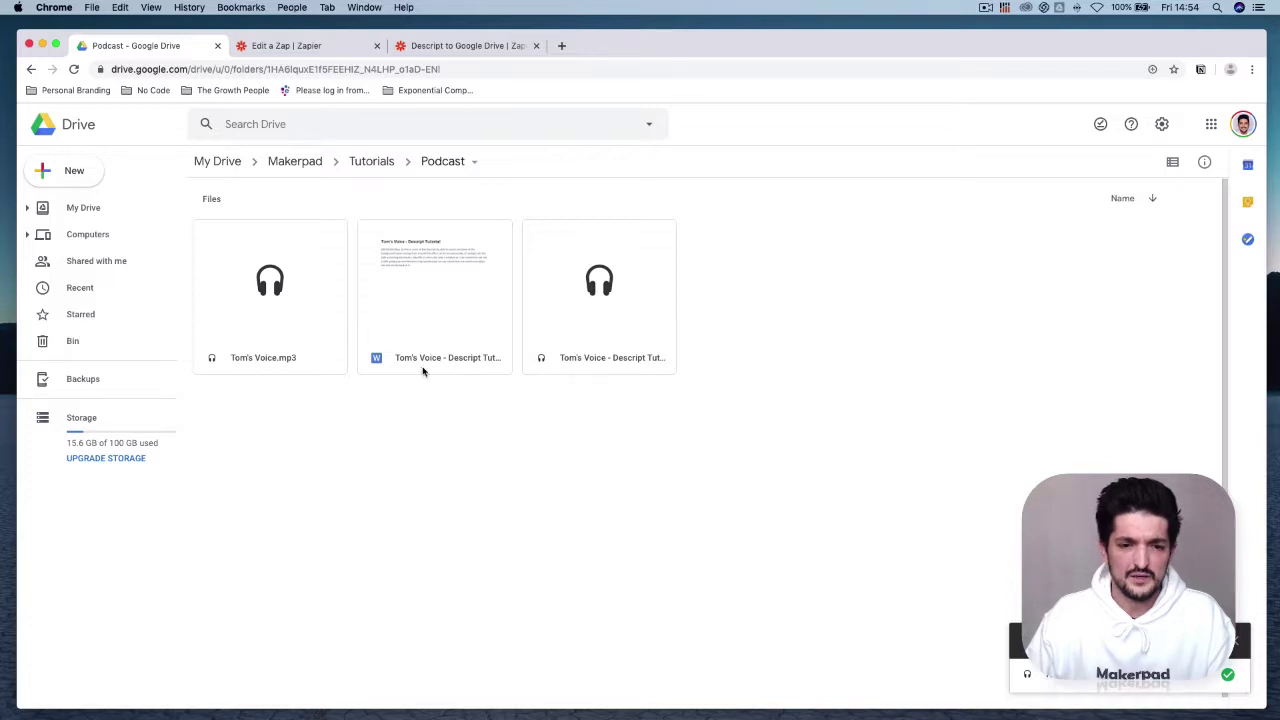
{"action": "double_click", "coordinate": [445, 311]}
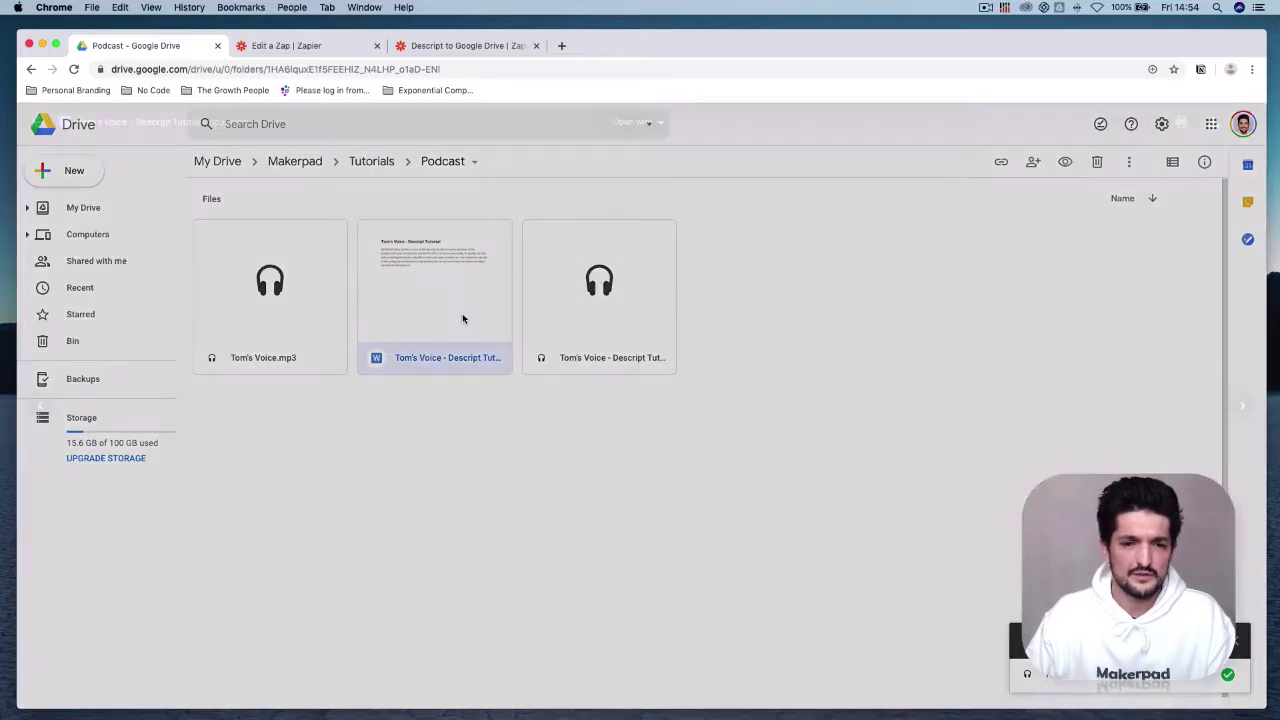
{"action": "left_click_drag", "start_coordinate": [456, 243], "coordinate": [782, 246]}
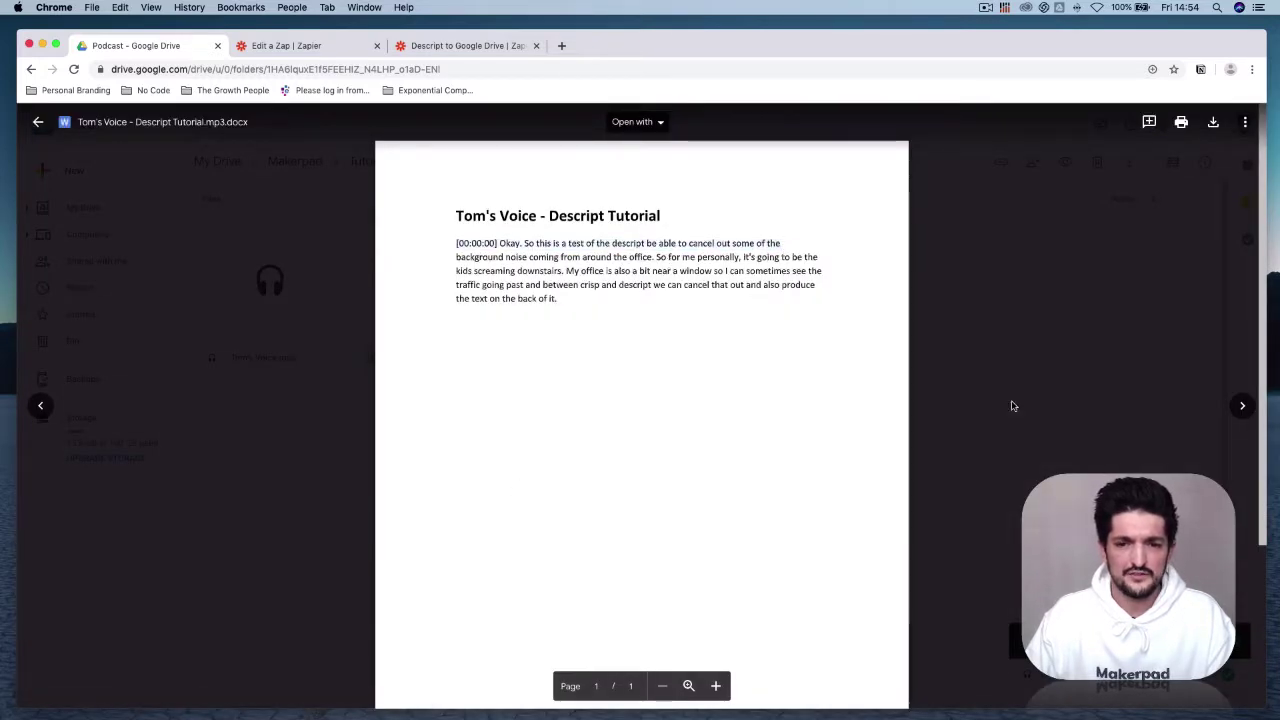
{"action": "left_click", "coordinate": [1000, 357]}
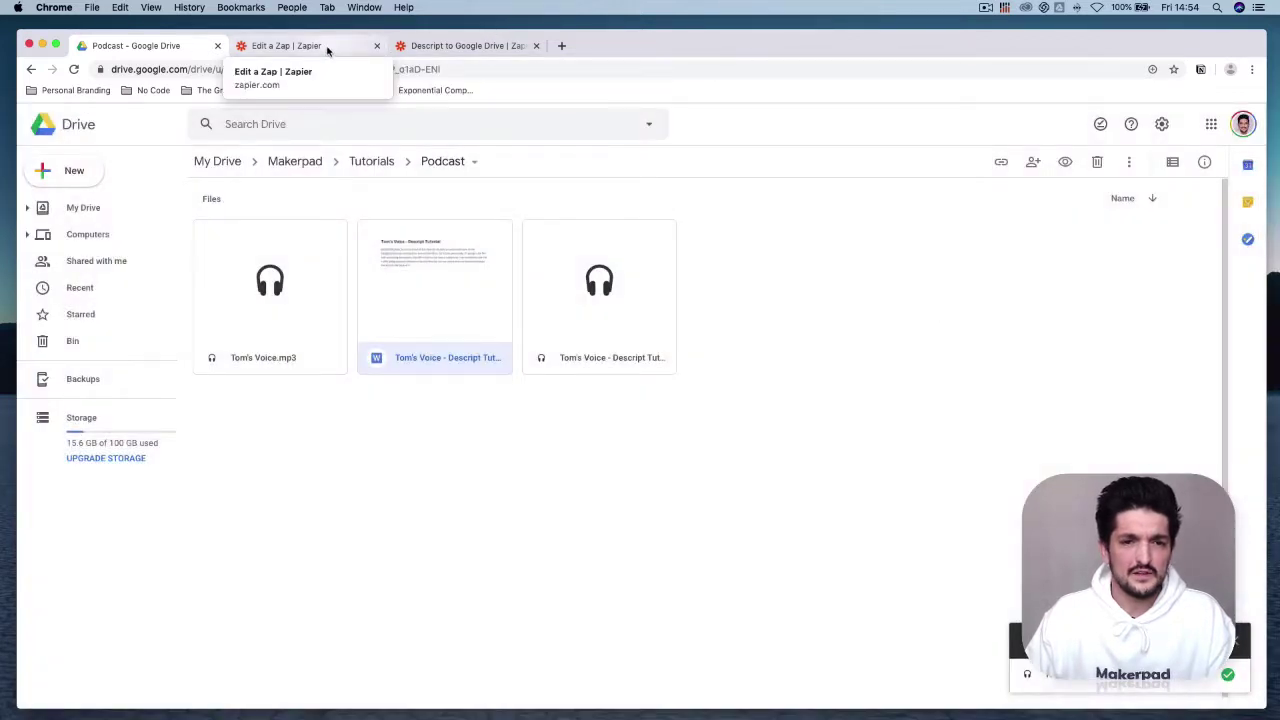
{"action": "left_click", "coordinate": [327, 46]}
{"action": "left_click", "coordinate": [456, 46]}
{"action": "left_click", "coordinate": [346, 46]}
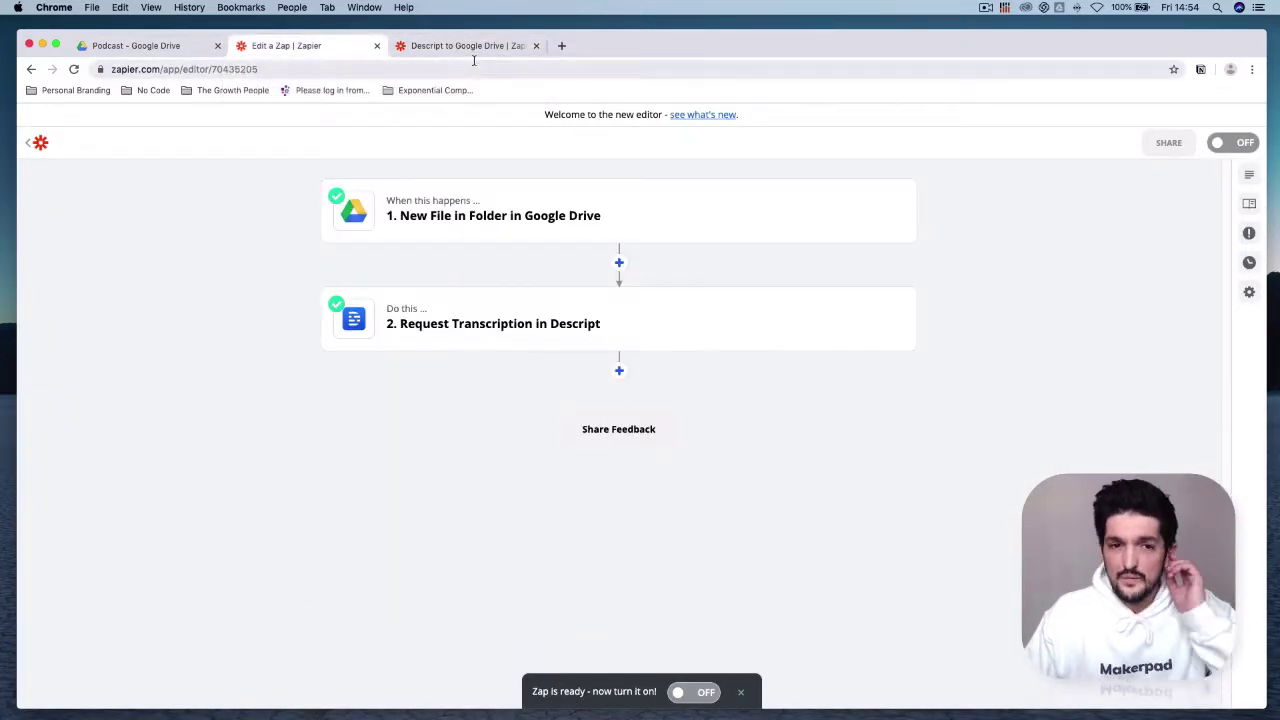
{"action": "left_click", "coordinate": [470, 46]}
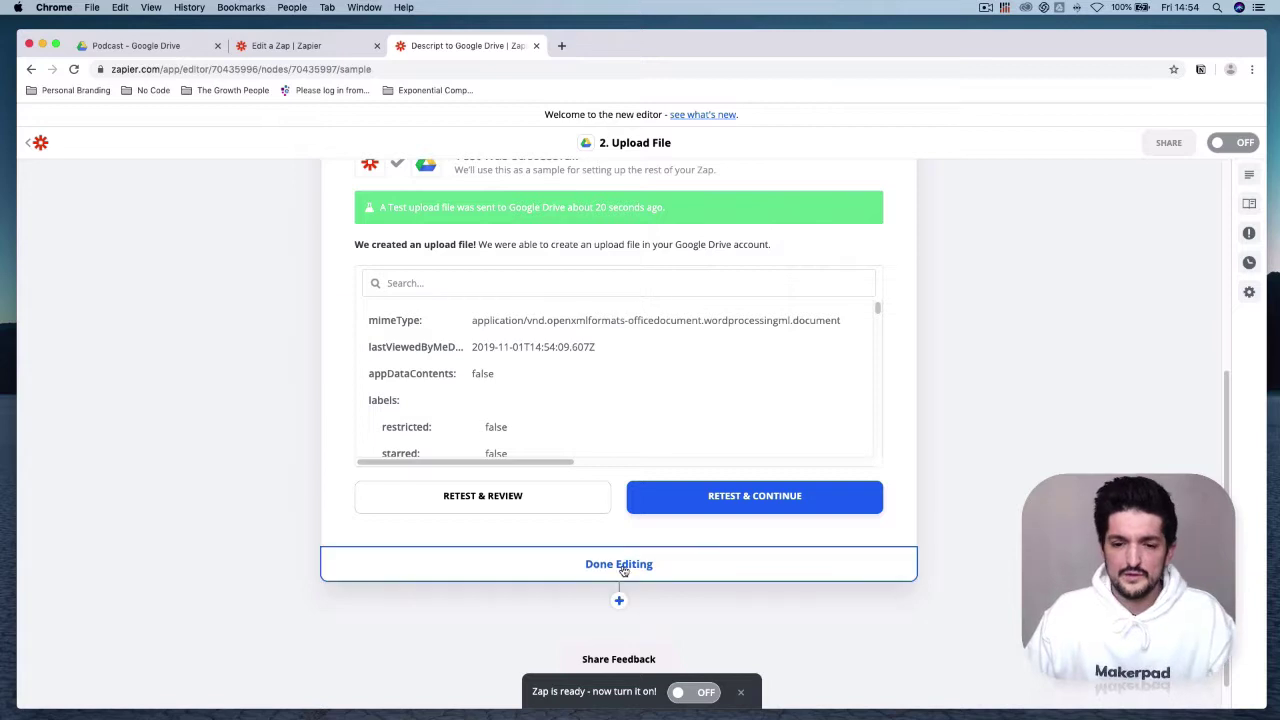
Step: Finish the Upload File step and add a new step after it
{"action": "left_click", "coordinate": [624, 565]}
{"action": "left_click", "coordinate": [645, 432]}
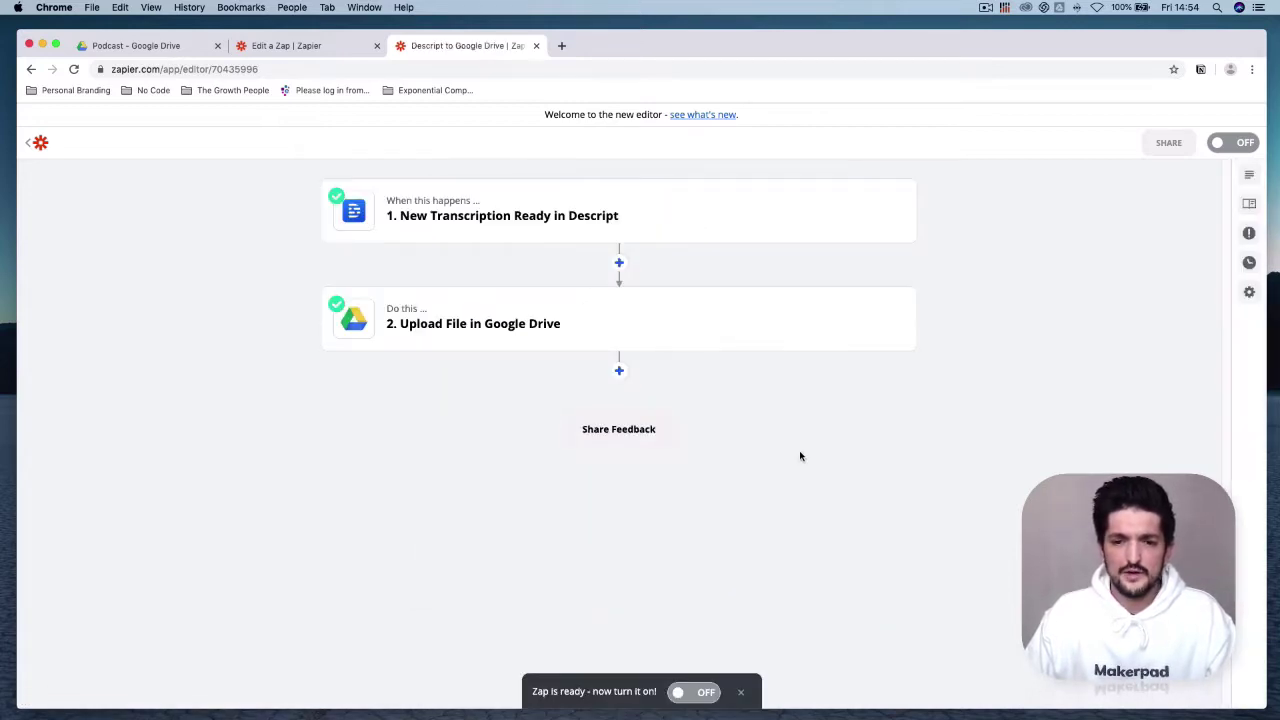
{"action": "left_click", "coordinate": [620, 372]}
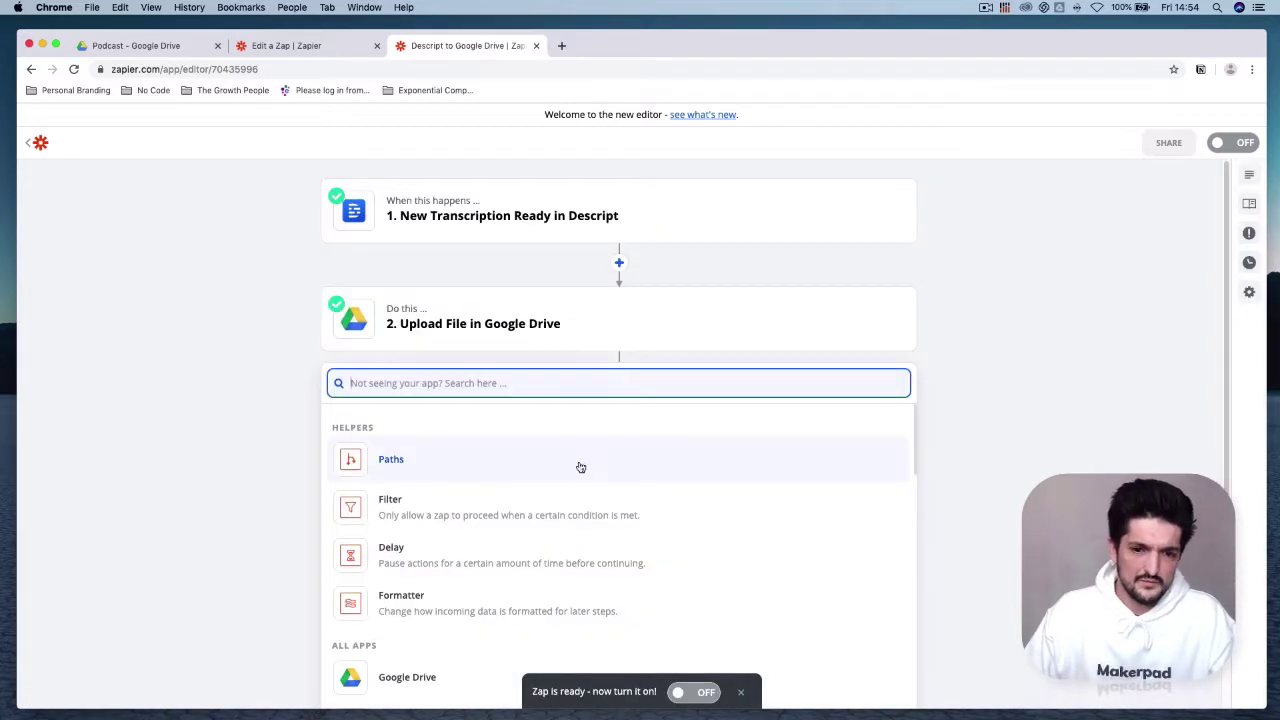
Step: Make the new step Gmail's Send Email action and sign in to Gmail
{"action": "type", "text": "gma"}
{"action": "left_click", "coordinate": [594, 440]}
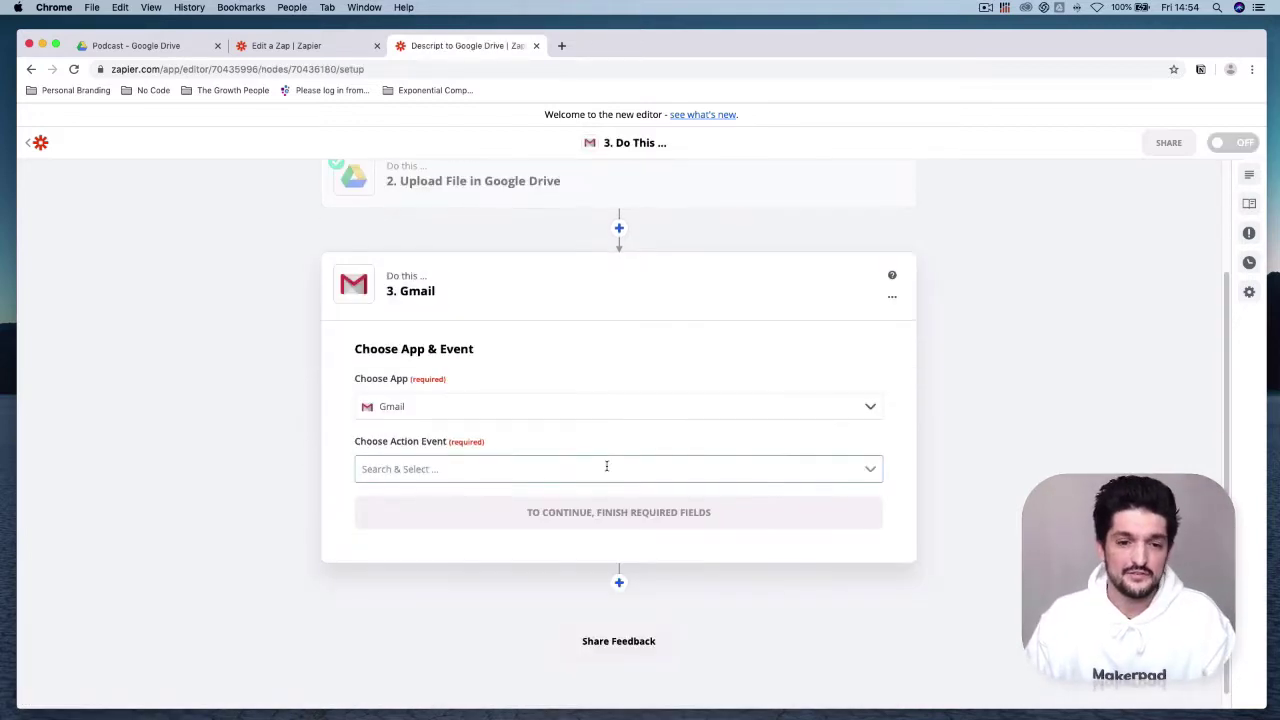
{"action": "left_click", "coordinate": [578, 469]}
{"action": "left_click", "coordinate": [574, 566]}
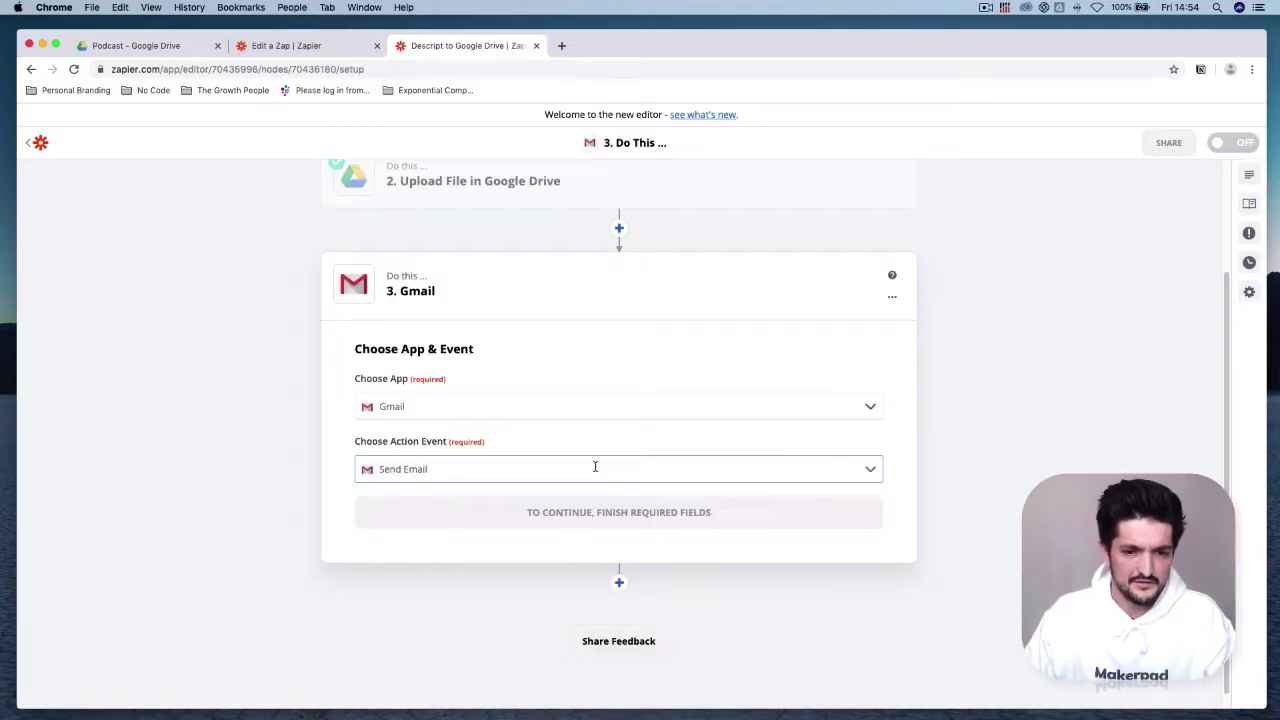
{"action": "left_click", "coordinate": [722, 508]}
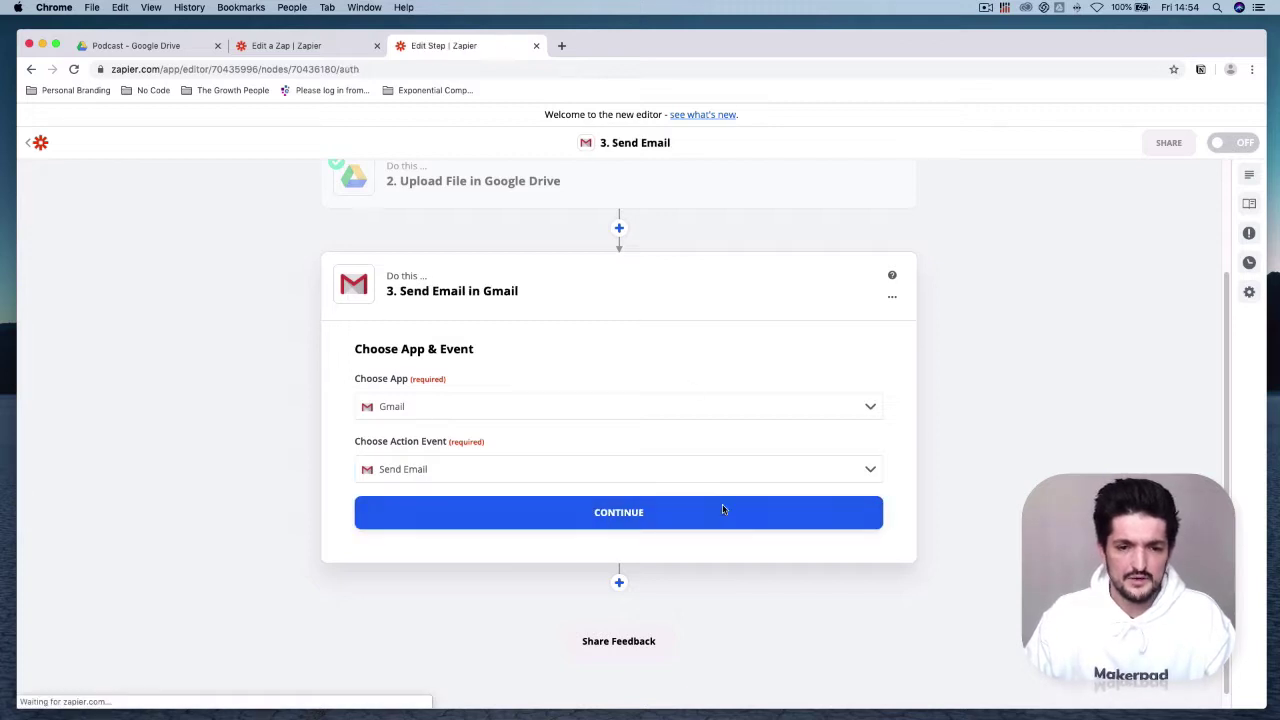
{"action": "left_click", "coordinate": [630, 433]}
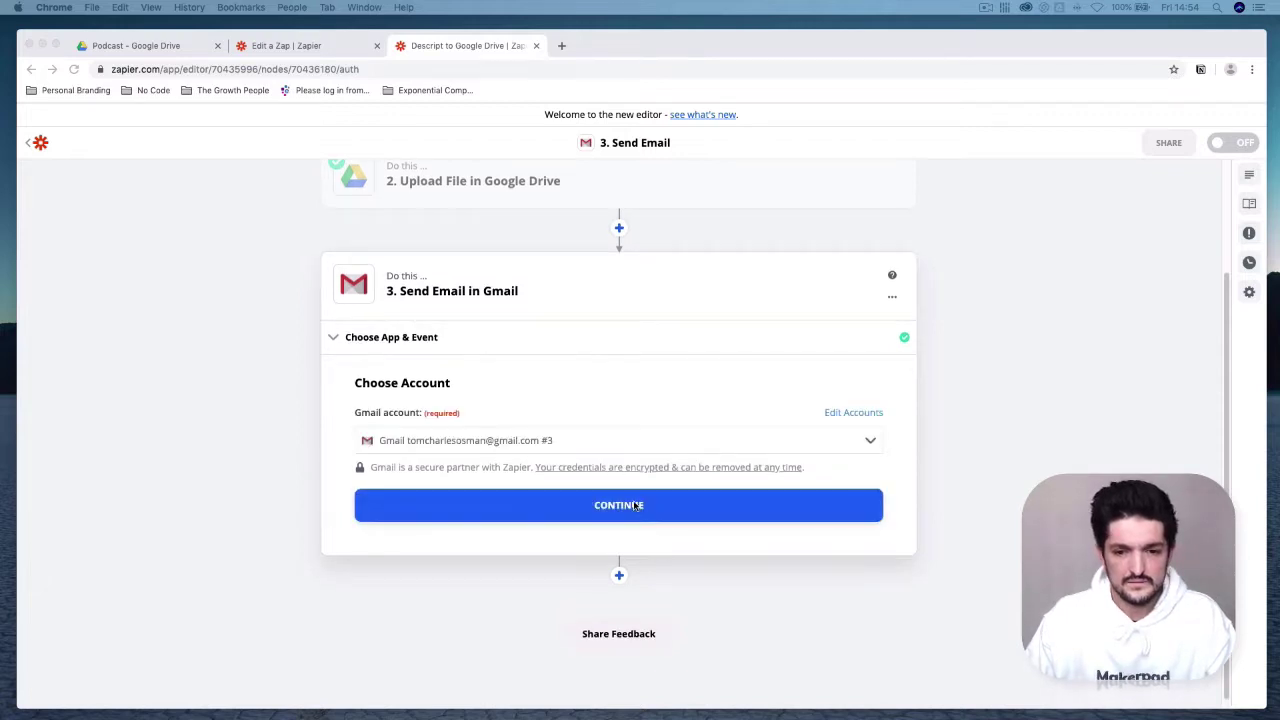
Step: Confirm the Gmail account and enter the recipient's e-mail address in To
{"action": "left_click", "coordinate": [636, 516]}
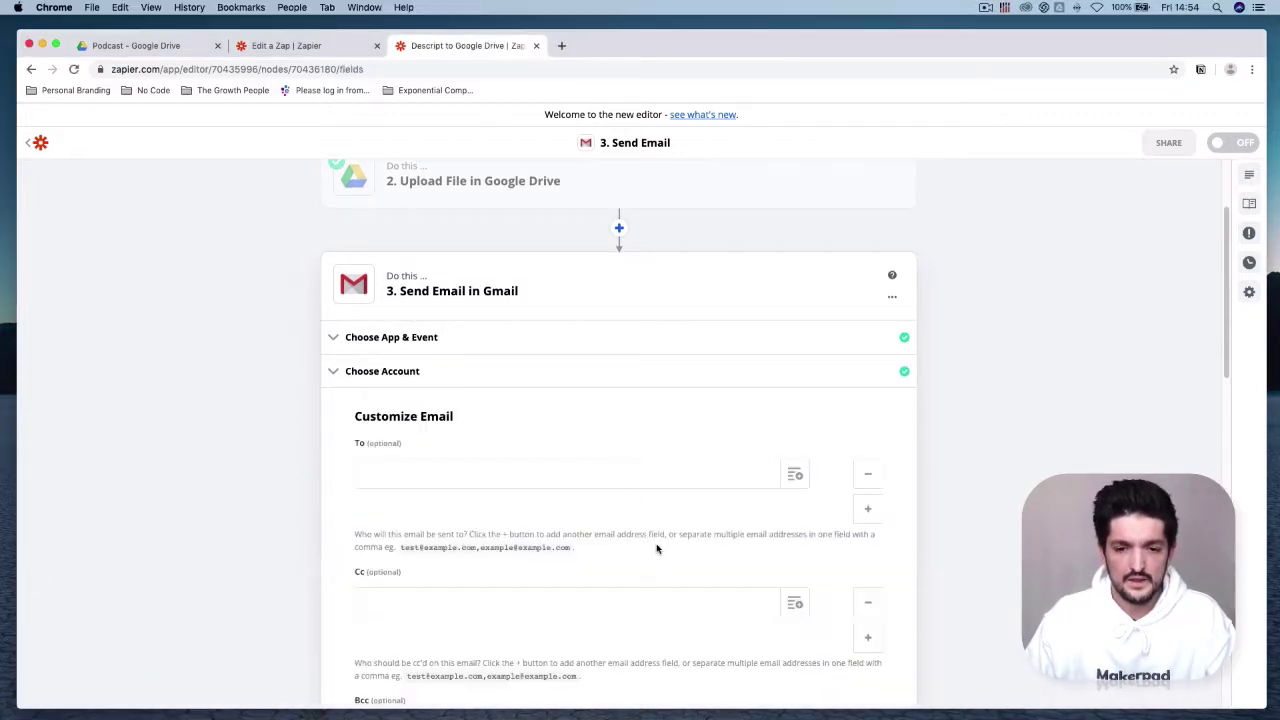
{"action": "left_click", "coordinate": [651, 450]}
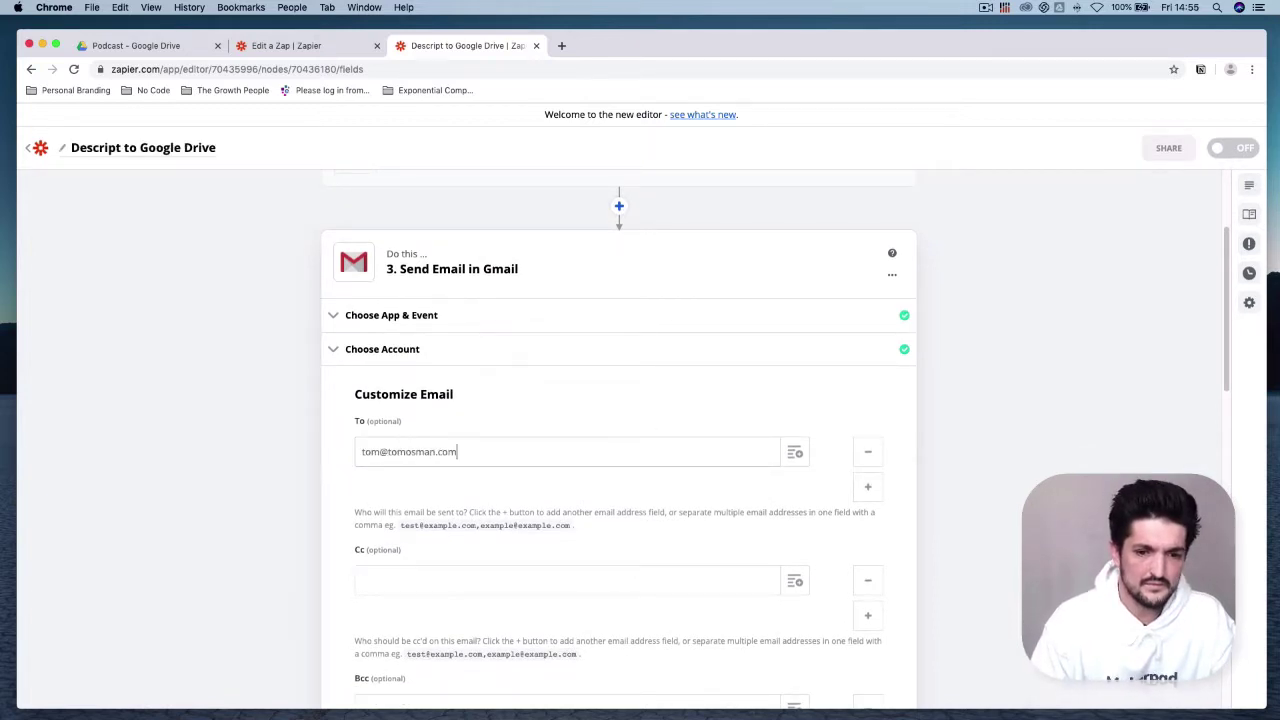
{"action": "scroll", "coordinate": [677, 463], "scroll_direction": "down", "scroll_amount": 10}
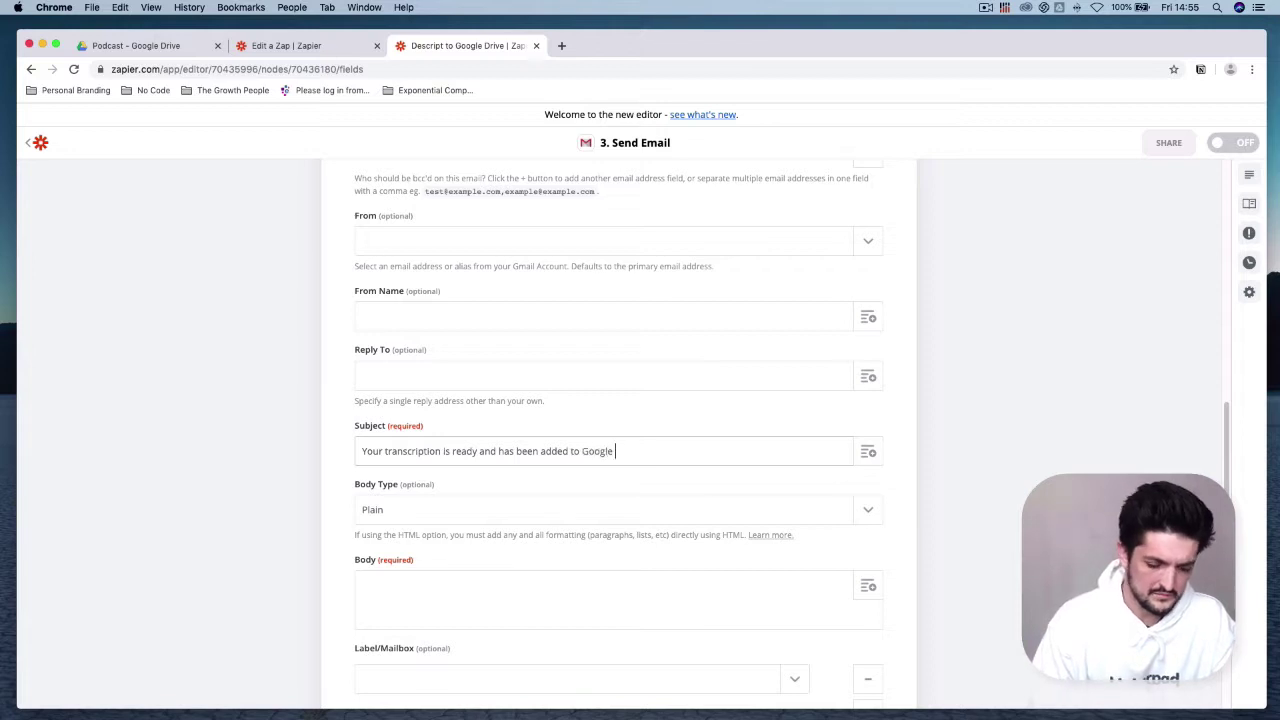
{"action": "scroll", "coordinate": [551, 485], "scroll_direction": "down", "scroll_amount": 3}
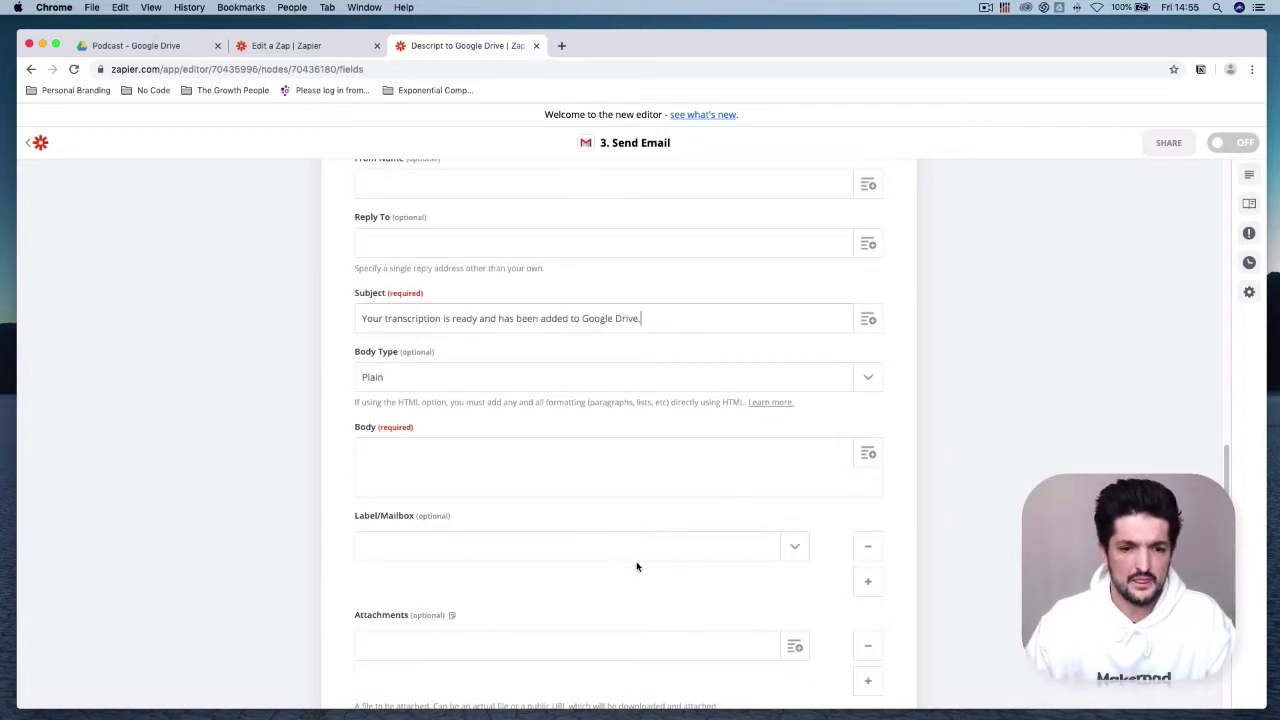
Step: Write the body 'Hey,' plus the transcribed audio file name and 'has been uploaded to Google Drive.'
{"action": "left_click", "coordinate": [580, 481]}
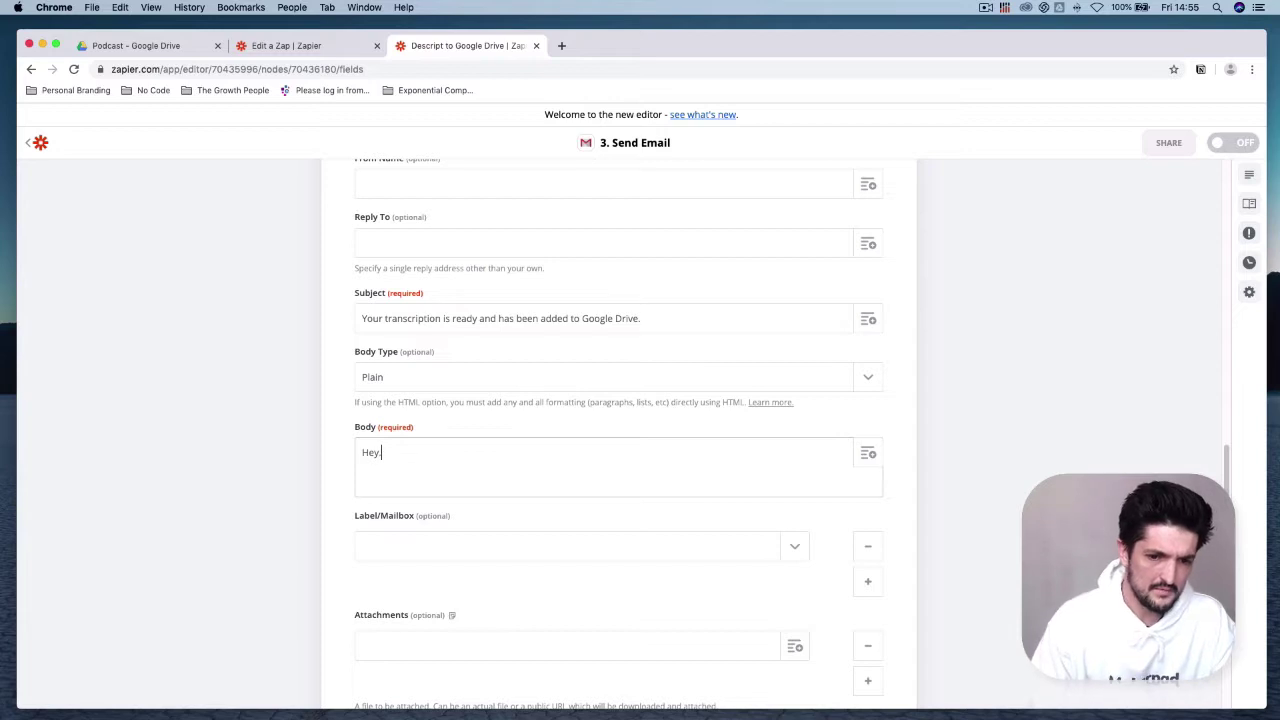
{"action": "type", "text": "Hey,"}
{"action": "key", "text": "Return"}
{"action": "key", "text": "Return"}
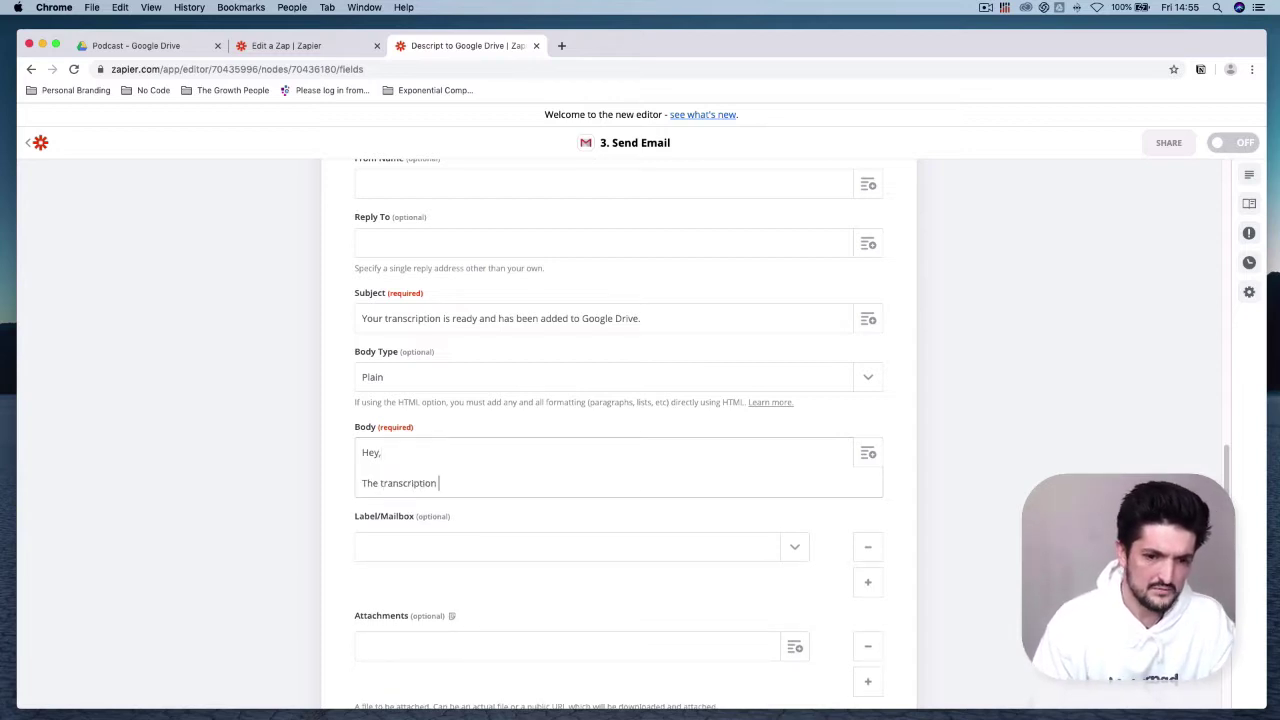
{"action": "left_click", "coordinate": [874, 453]}
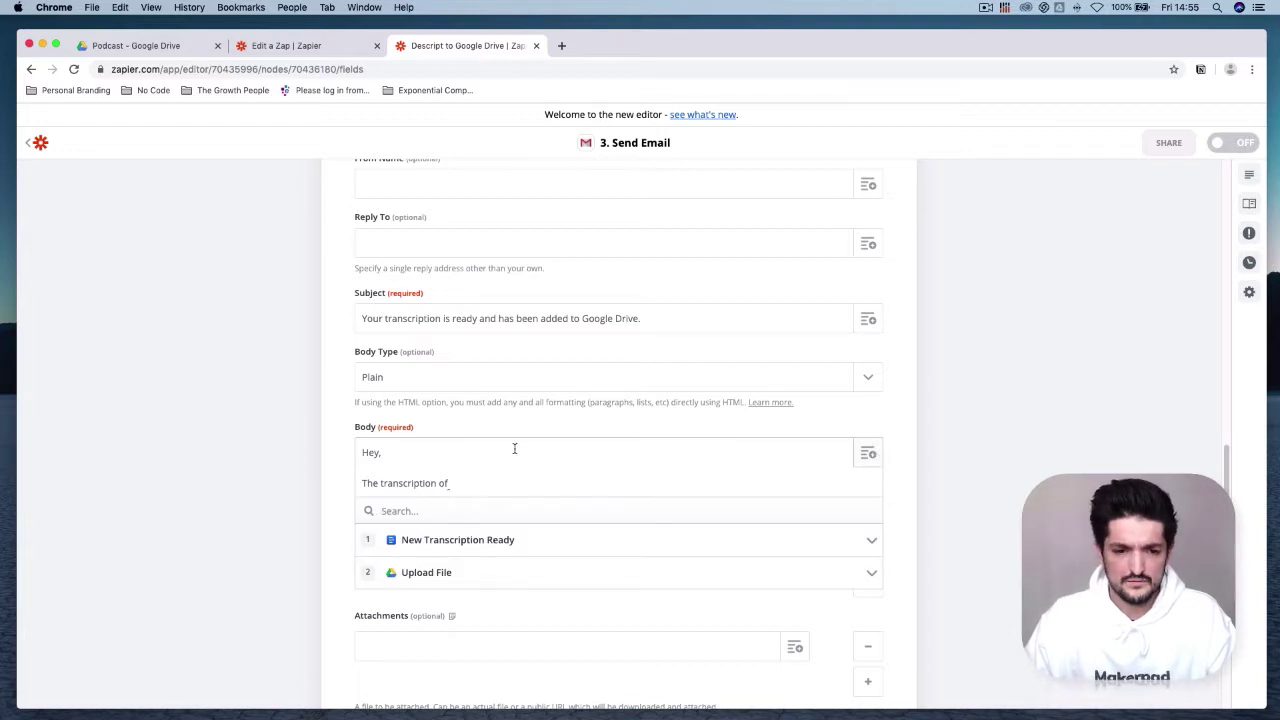
{"action": "left_click", "coordinate": [868, 454]}
{"action": "left_click", "coordinate": [574, 542]}
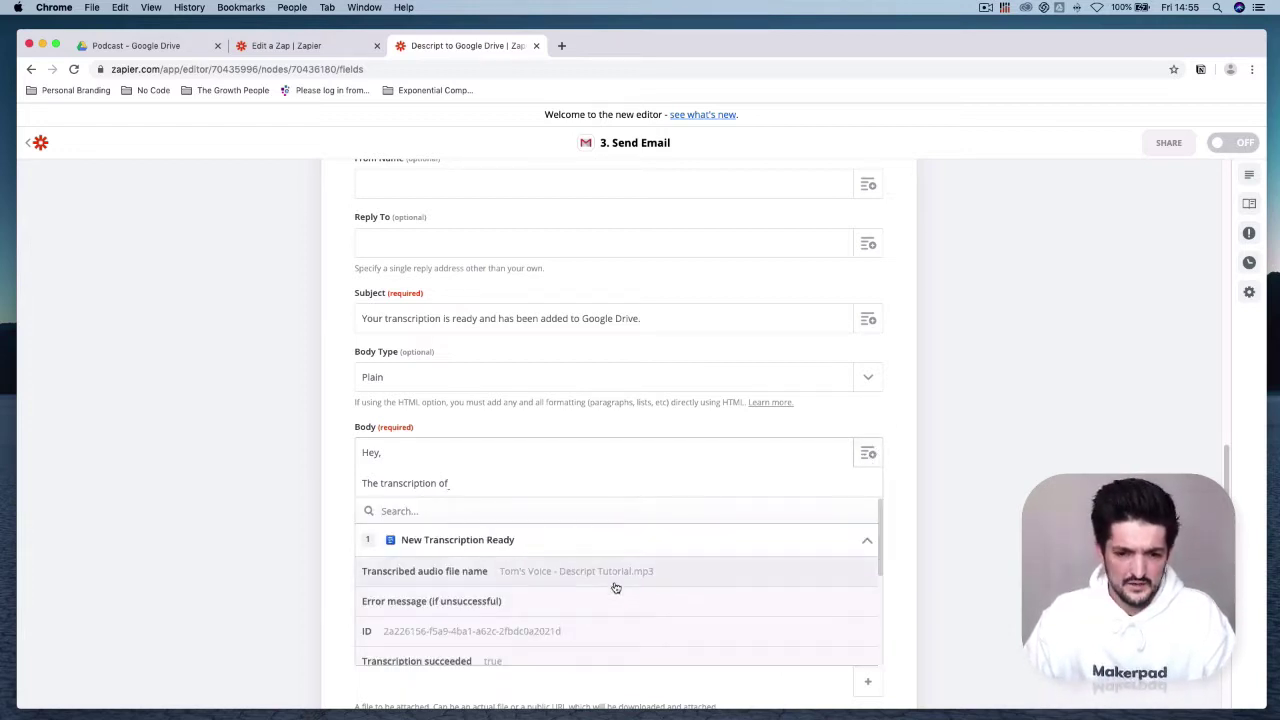
{"action": "left_click", "coordinate": [625, 571]}
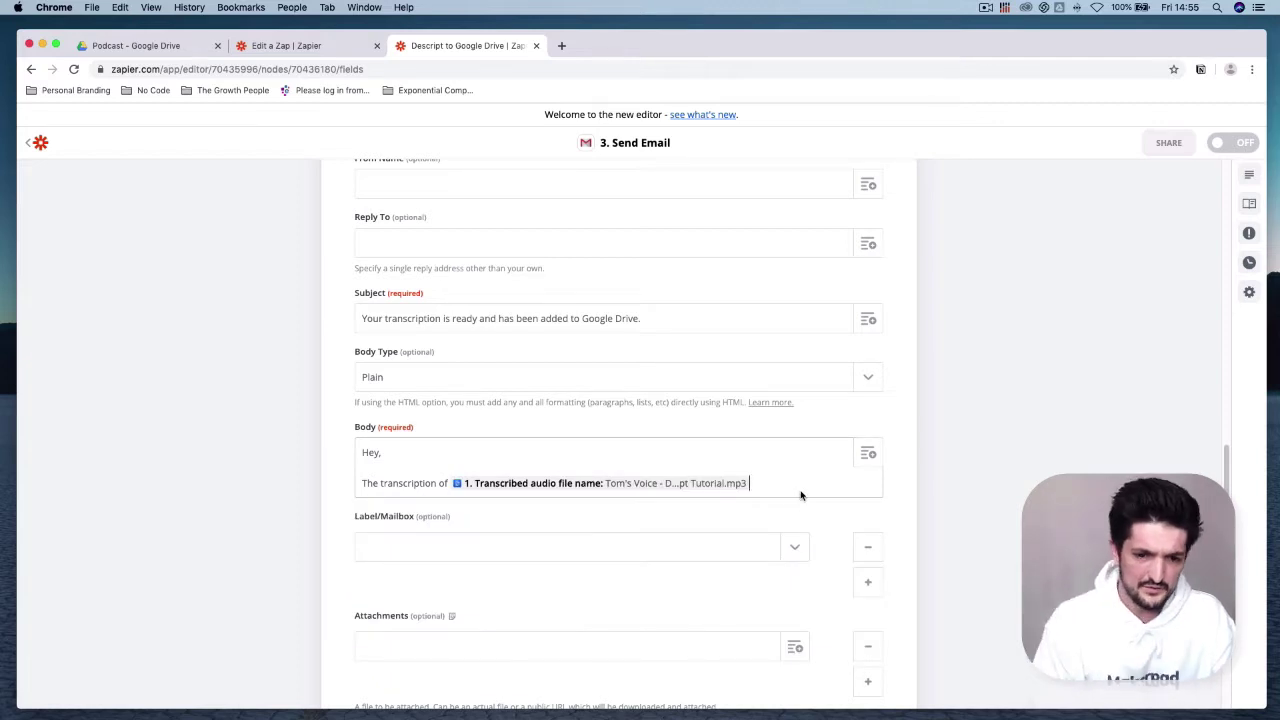
{"action": "type", "text": "has been"}
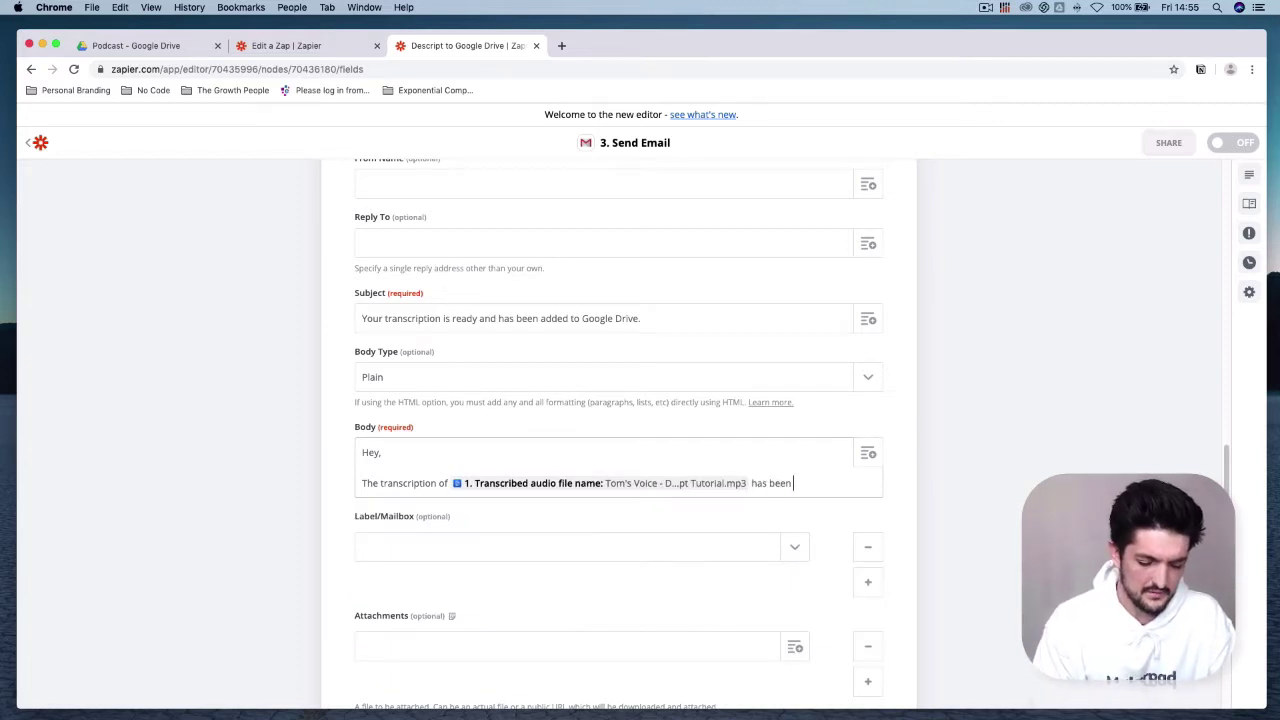
{"action": "type", "text": " uploaded to Goo"}
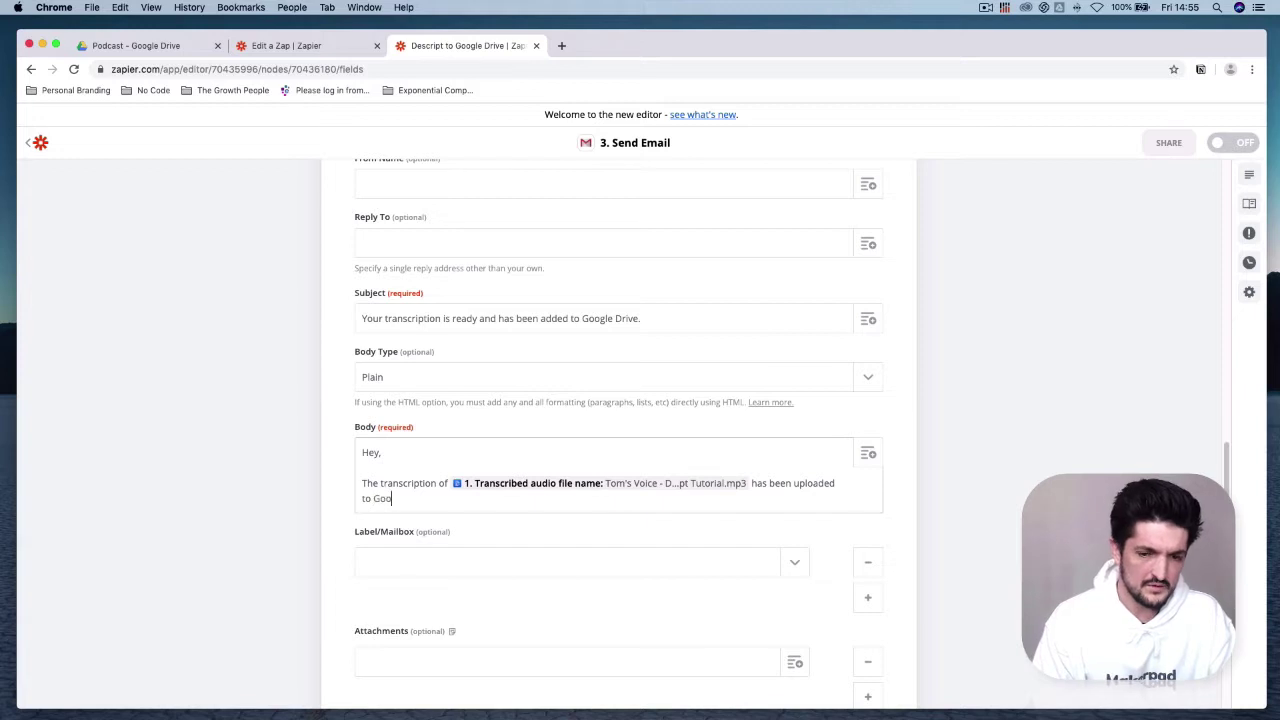
{"action": "type", "text": "gle Drive."}
Step: End the body with a 'Thanks,' sign-off and initial, then continue
{"action": "key", "text": "Return"}
{"action": "key", "text": "Return"}
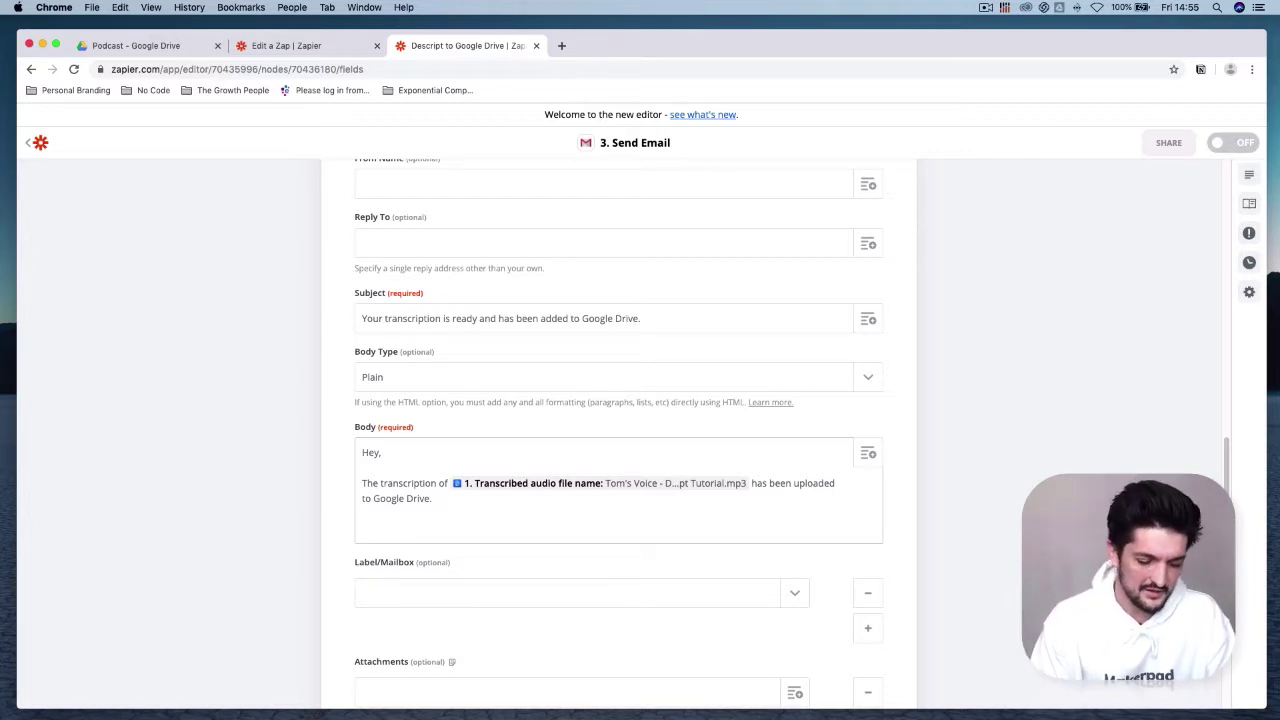
{"action": "type", "text": "Thanks,"}
{"action": "key", "text": "Return"}
{"action": "type", "text": "T"}
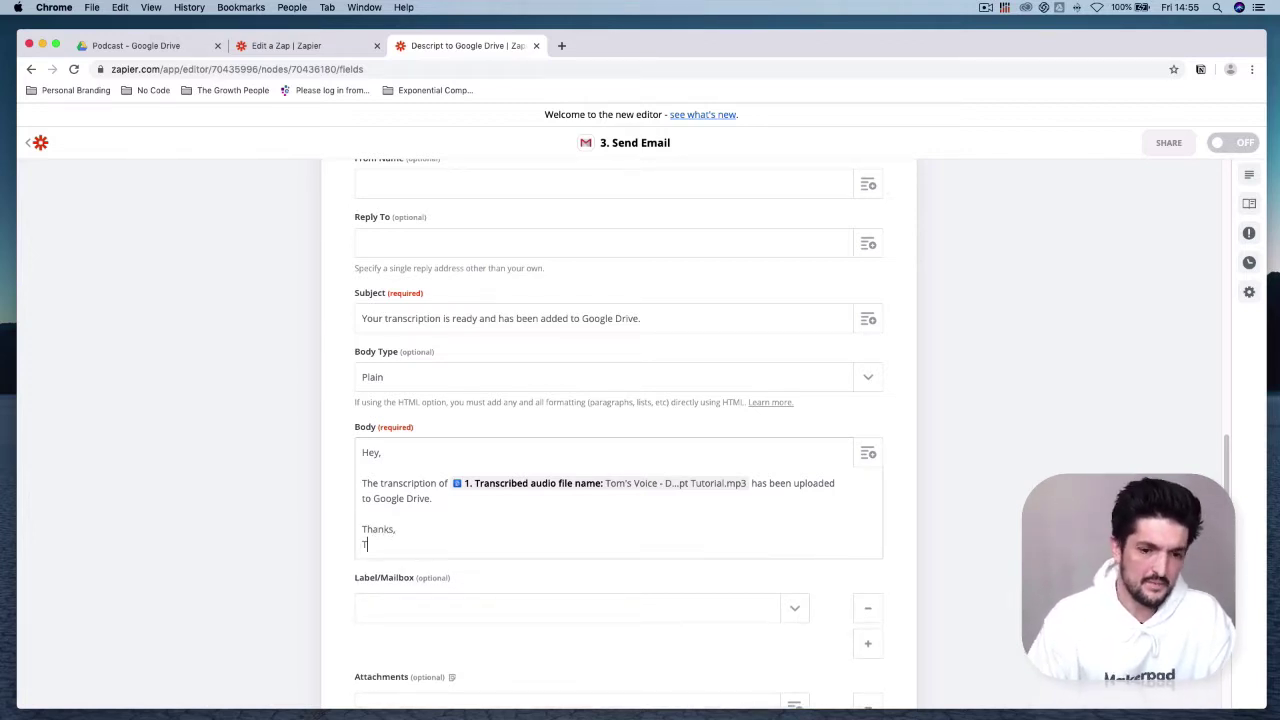
{"action": "scroll", "coordinate": [826, 527], "scroll_direction": "down", "scroll_amount": 5}
{"action": "left_click", "coordinate": [703, 535]}
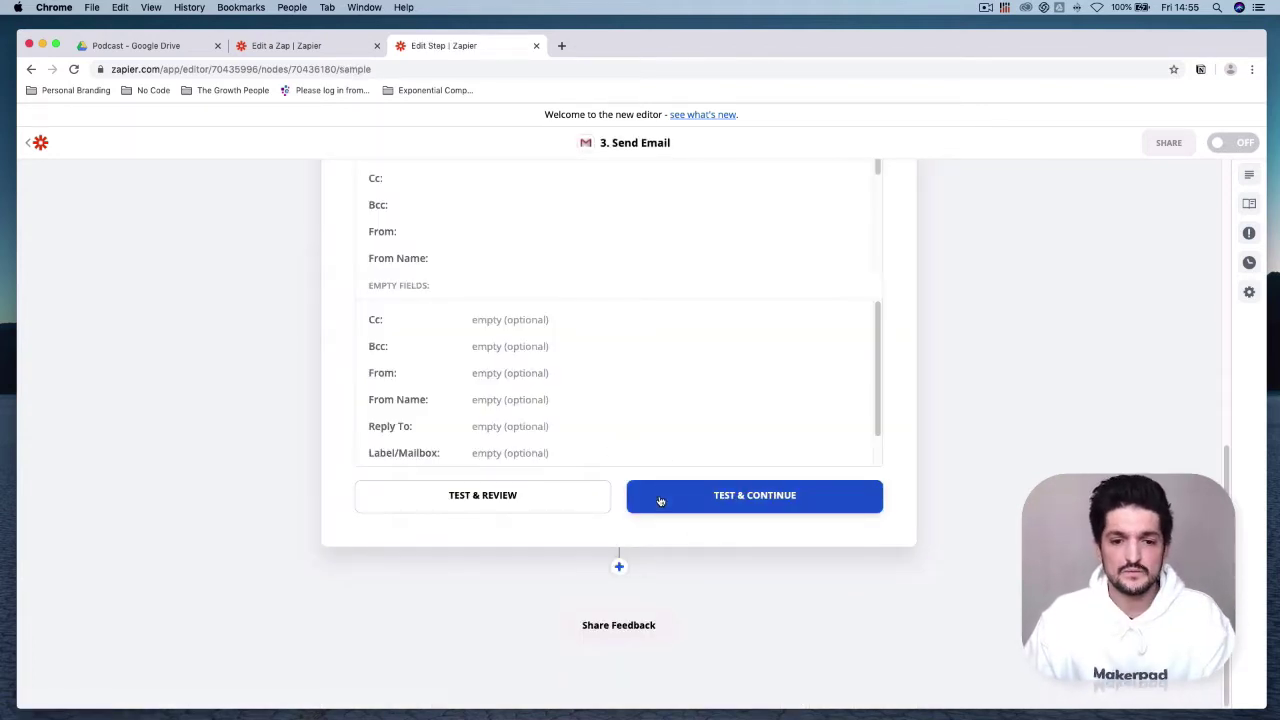
Step: Send the test email, then switch ON both the Descript to Google Drive and Drive-to-Descript zaps
{"action": "left_click", "coordinate": [660, 501]}
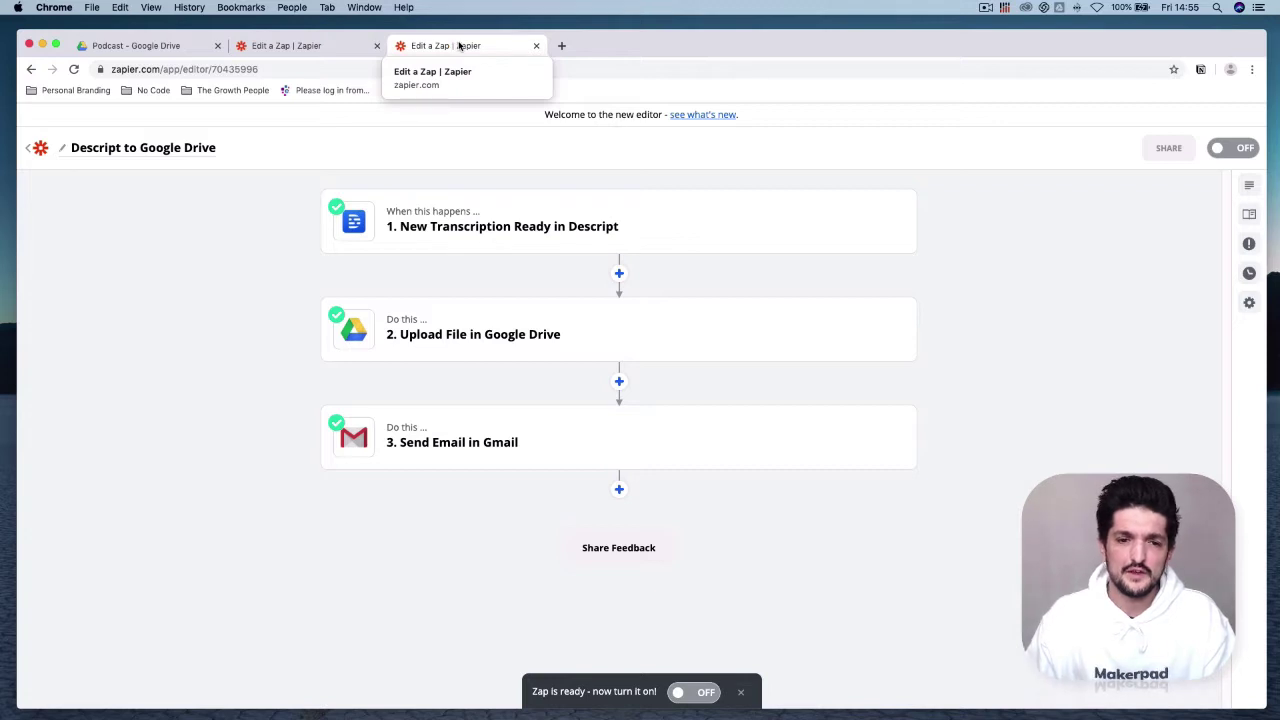
{"action": "left_click", "coordinate": [1236, 153]}
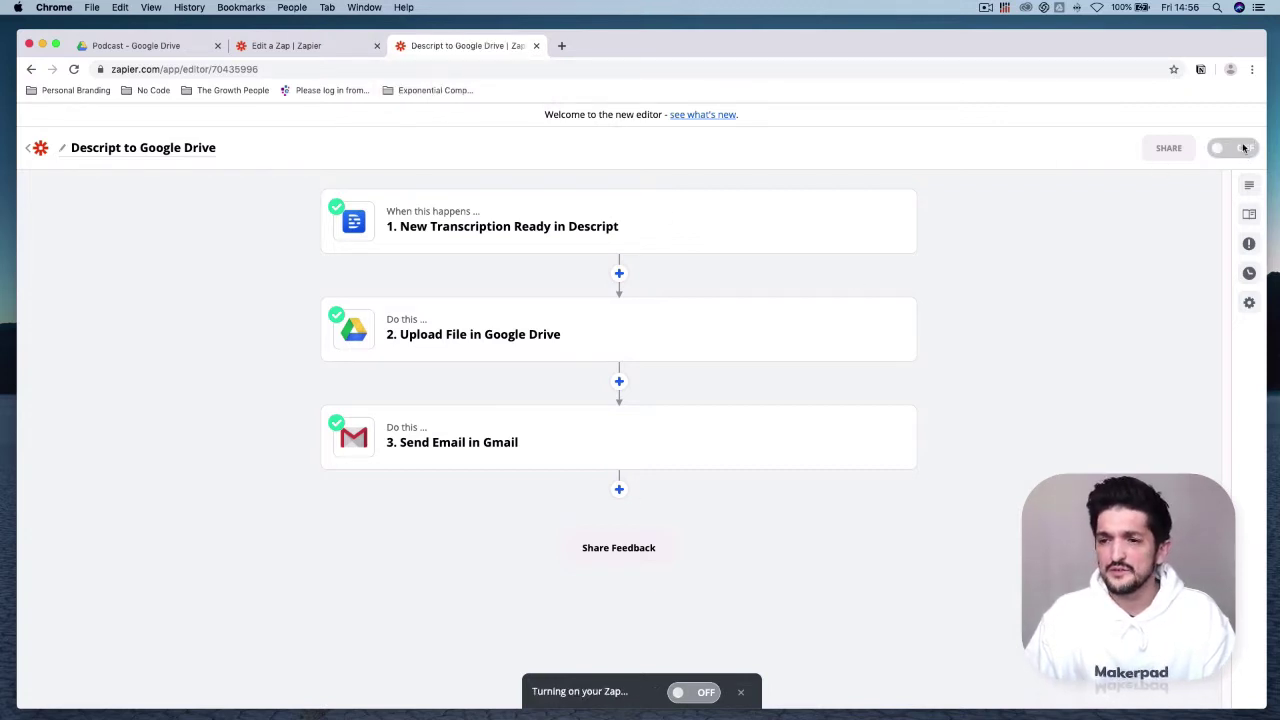
{"action": "left_click", "coordinate": [290, 45]}
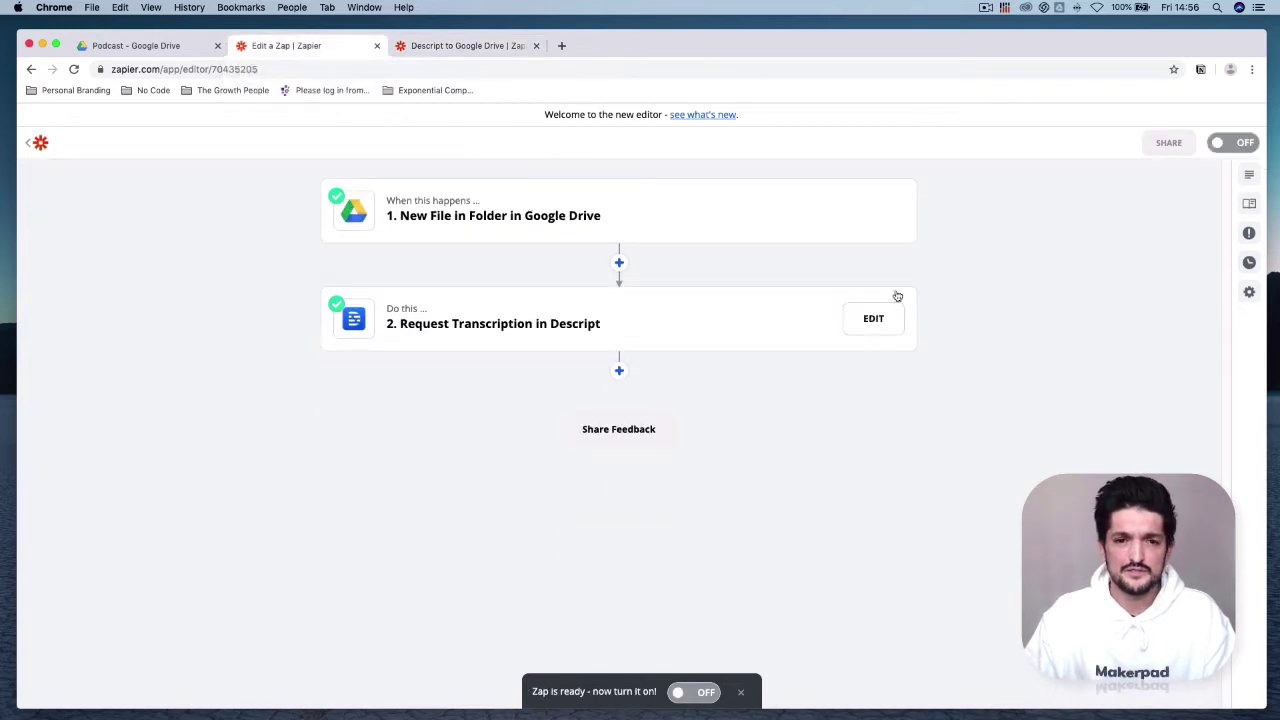
{"action": "left_click", "coordinate": [1240, 142]}
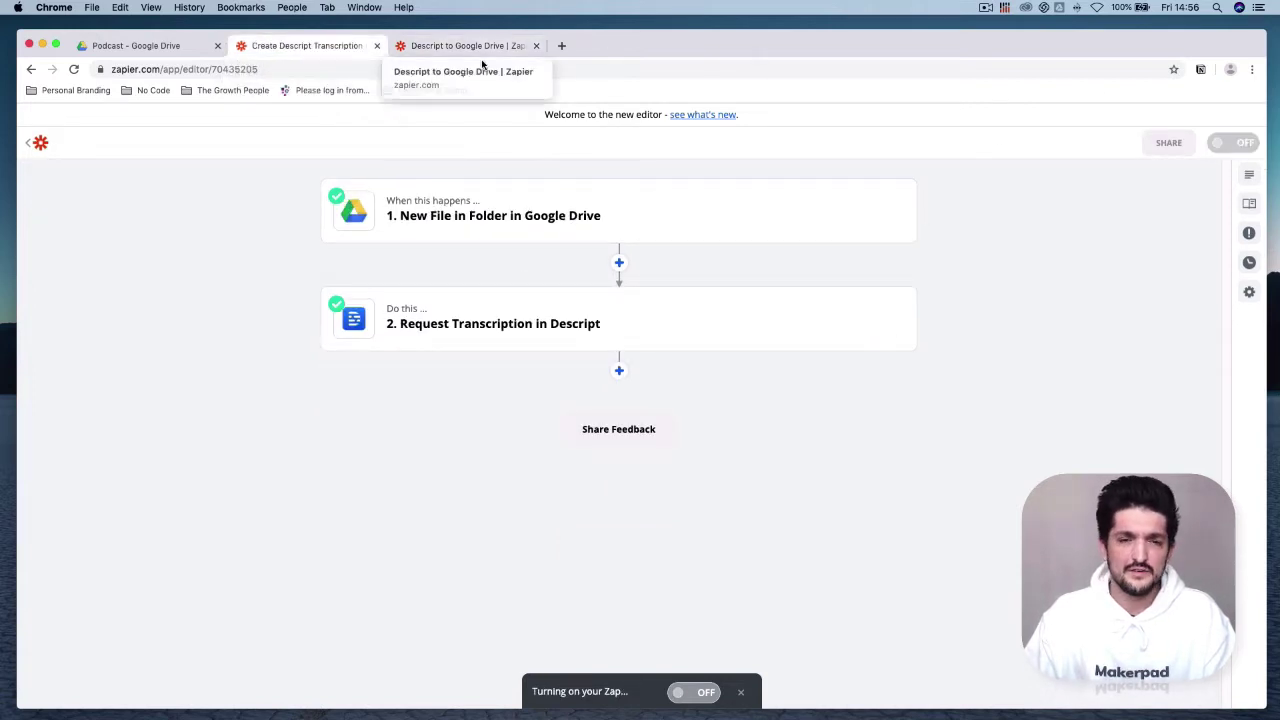